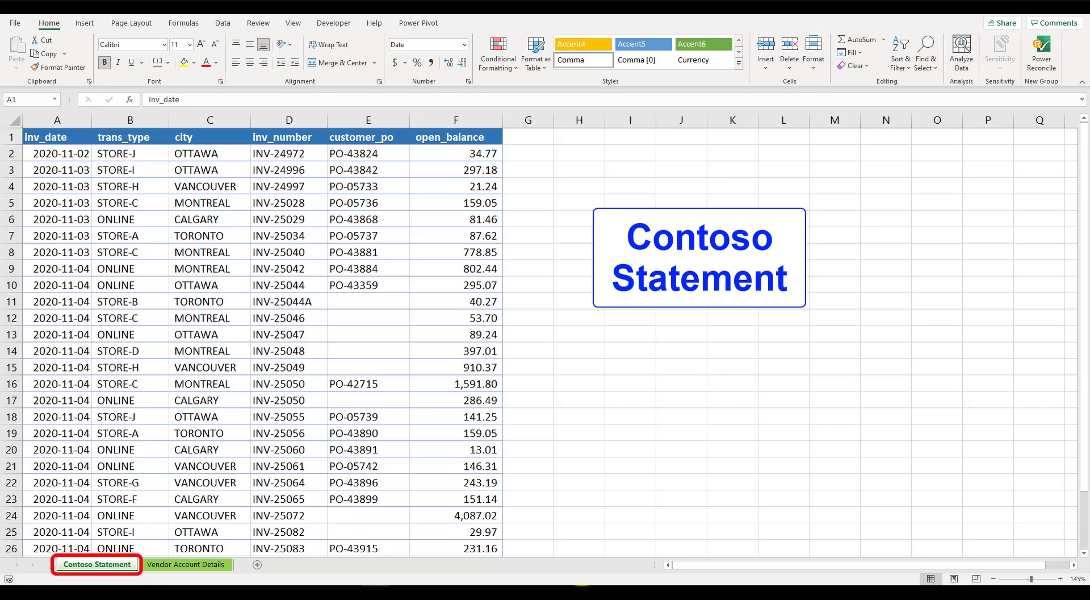
- Bring up the Vendor Account Details sheet with its vendor invoices, dates, PO numbers and amounts
left_click(176, 564)
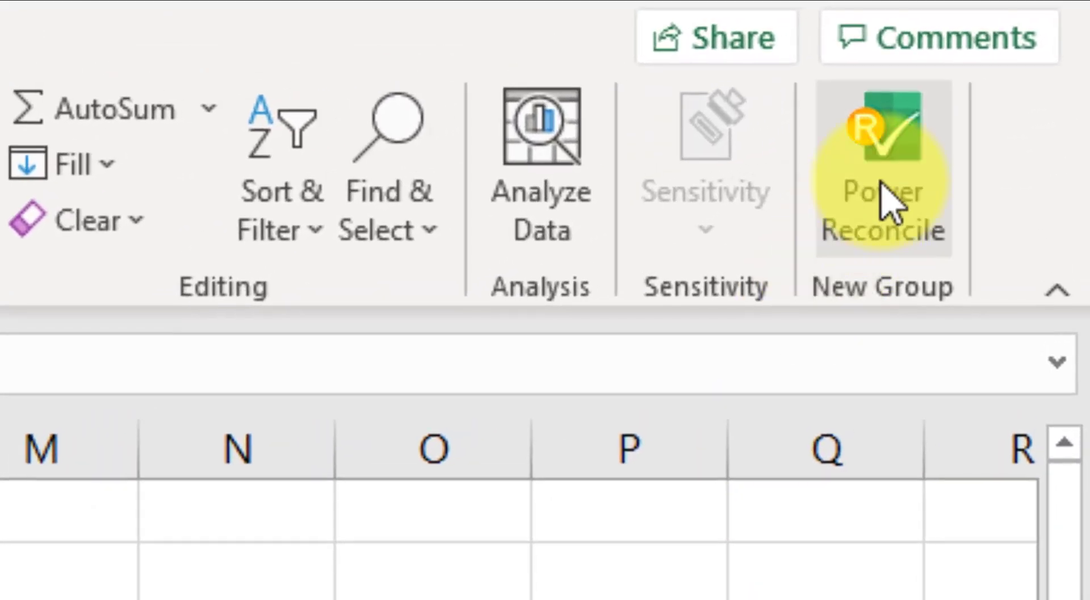
- Launch the Power Reconcile add-in from the Home ribbon and sign in on a free trial
left_click(883, 188)
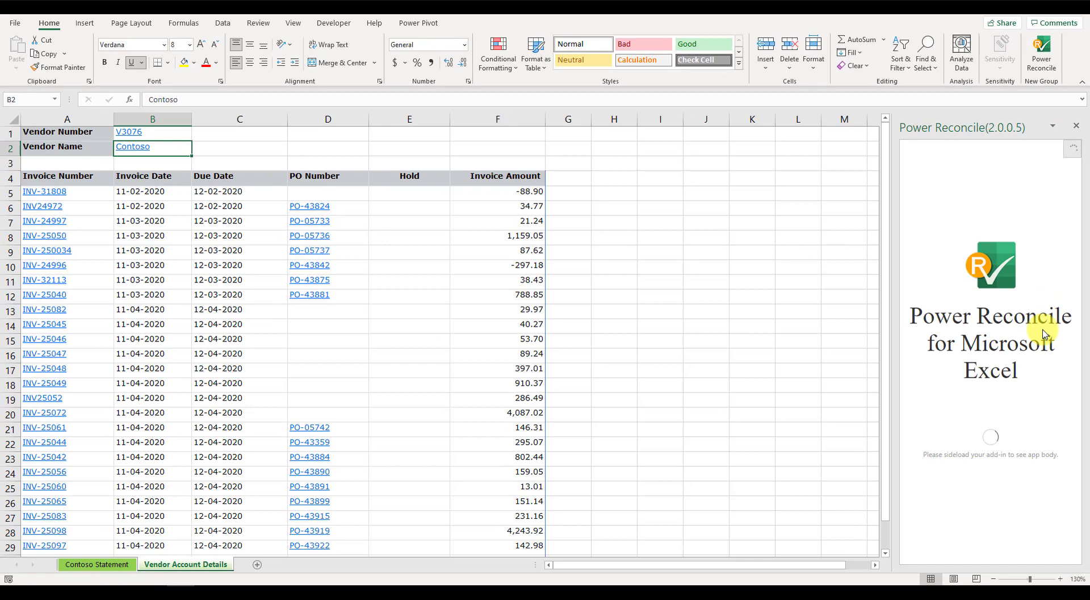
left_click(995, 250)
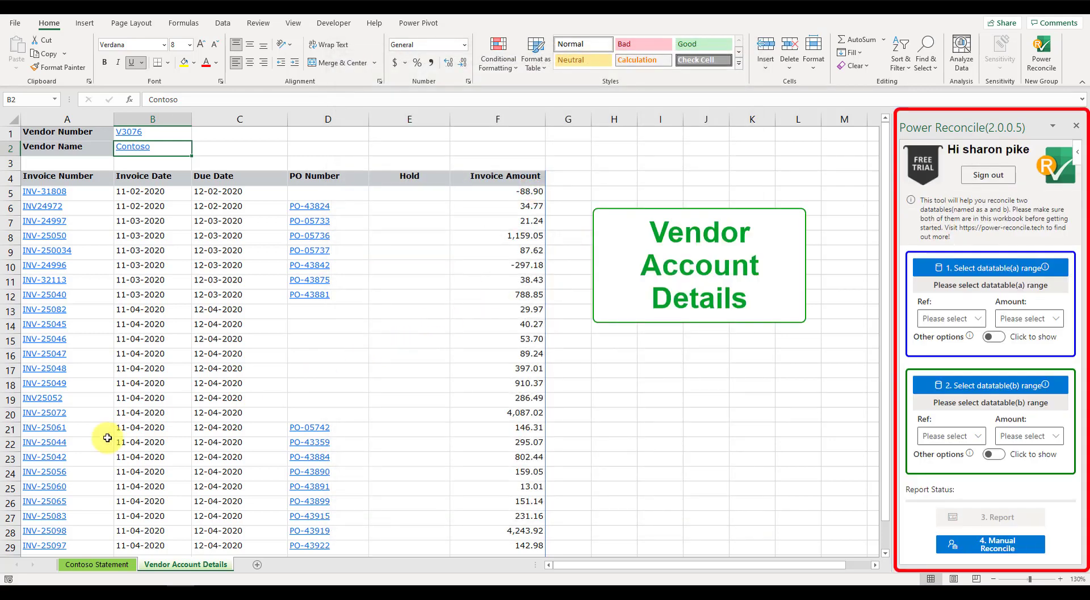
- Set Contoso Statement A1:F30 as datatable (a), with reference inv_number and amount open_balance
left_click(88, 565)
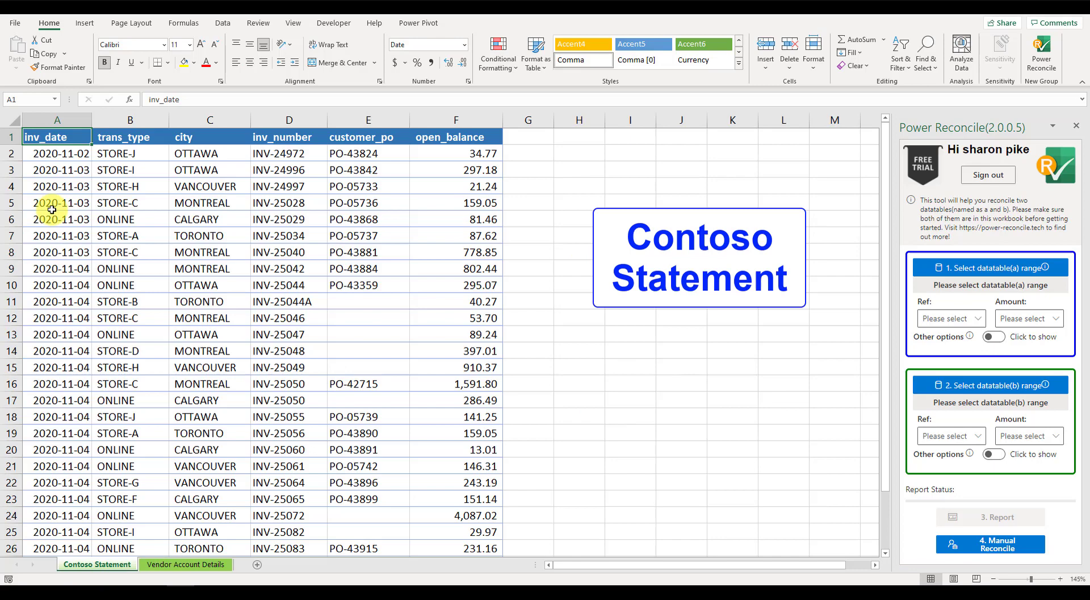
scroll(419, 463, "down", 4)
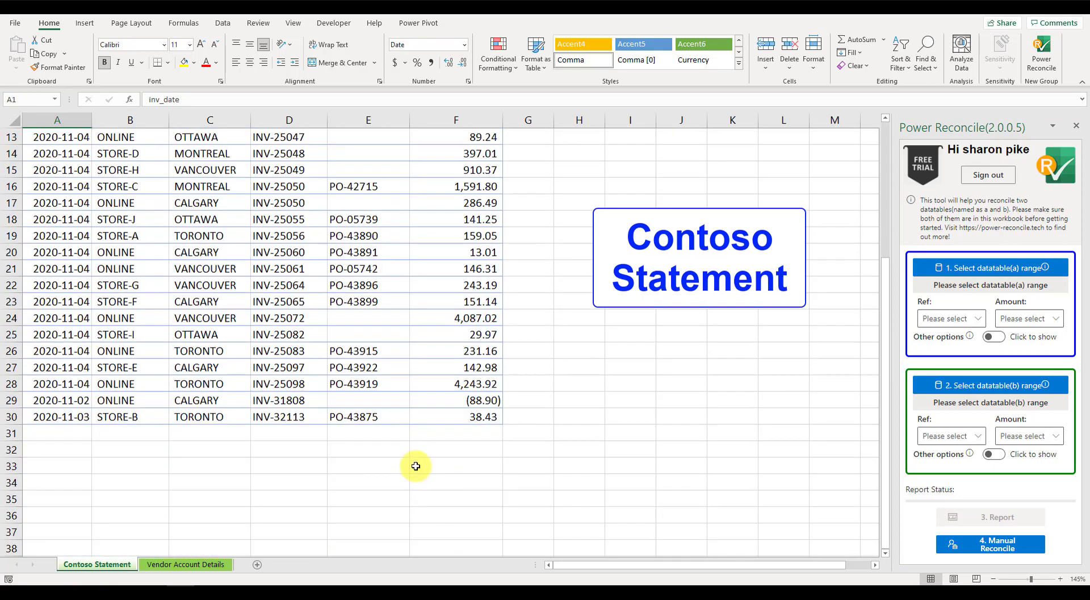
left_click(492, 413, "shift")
left_click(976, 270)
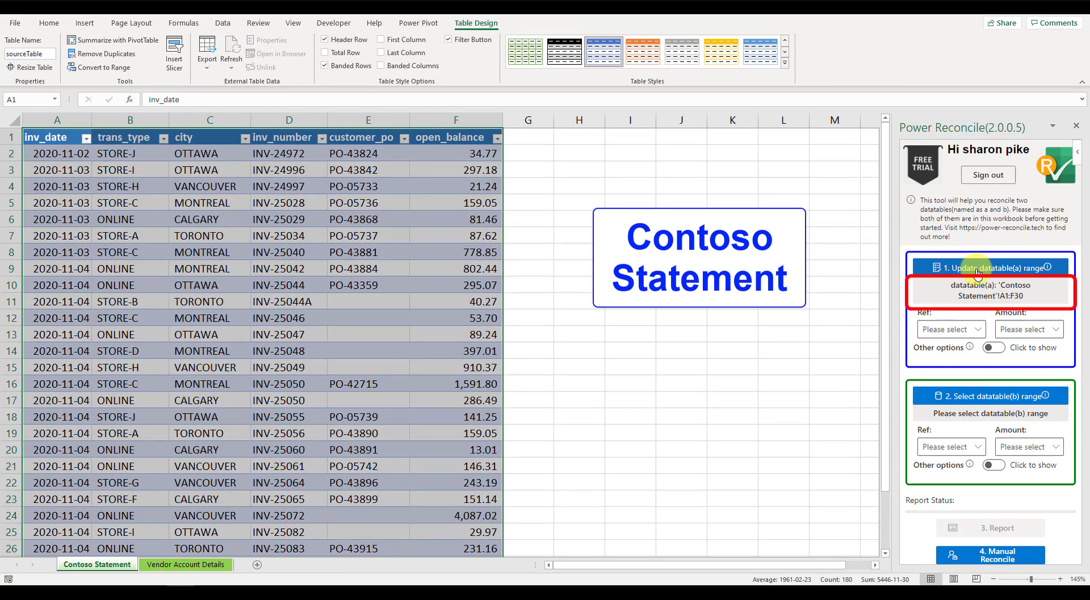
left_click(953, 331)
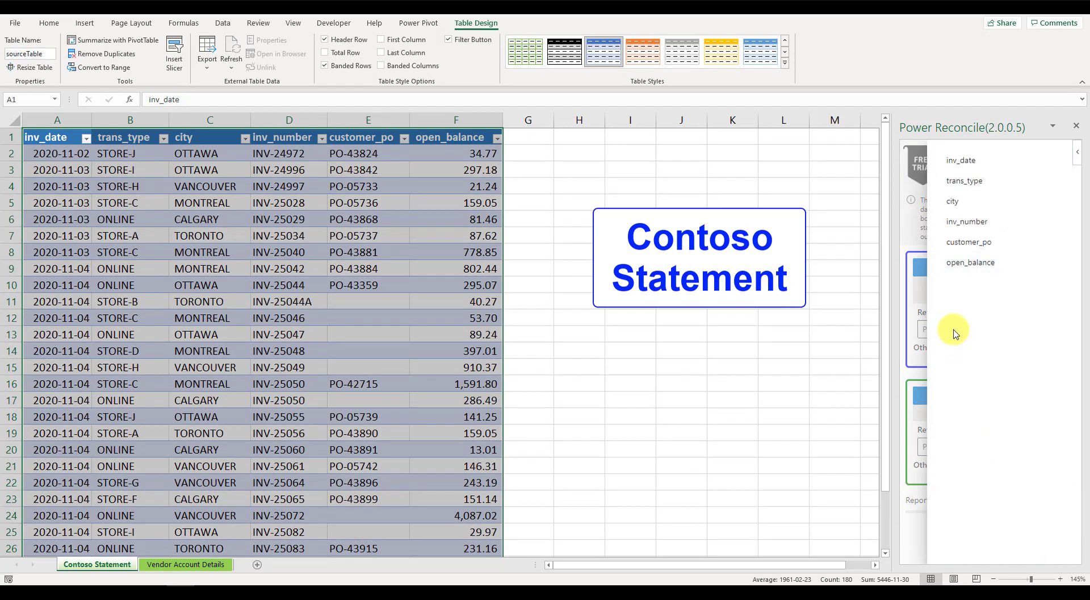
left_click(967, 222)
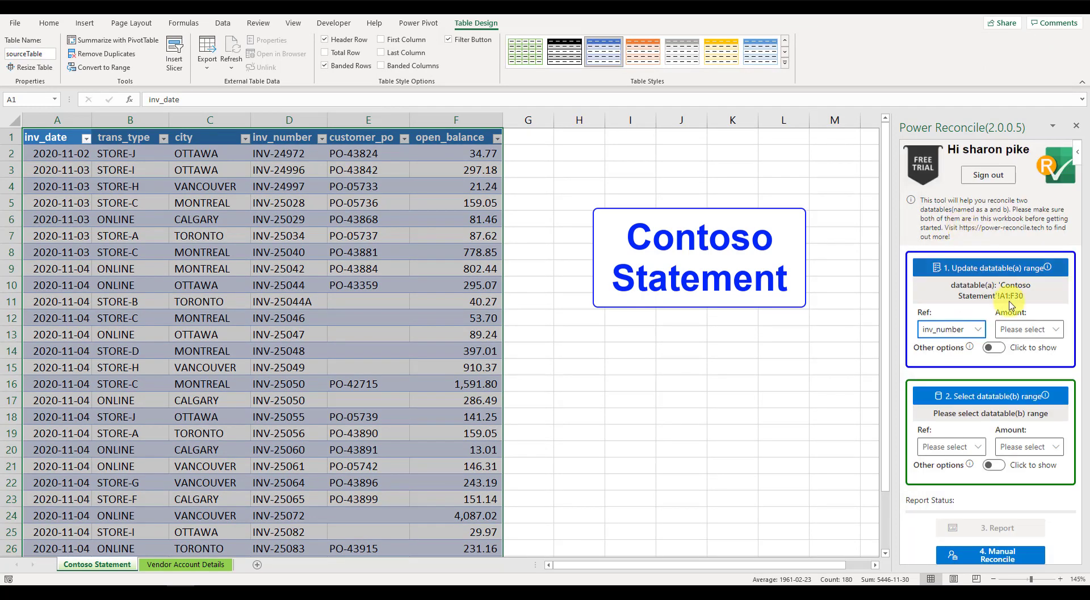
left_click(1045, 335)
left_click(976, 267)
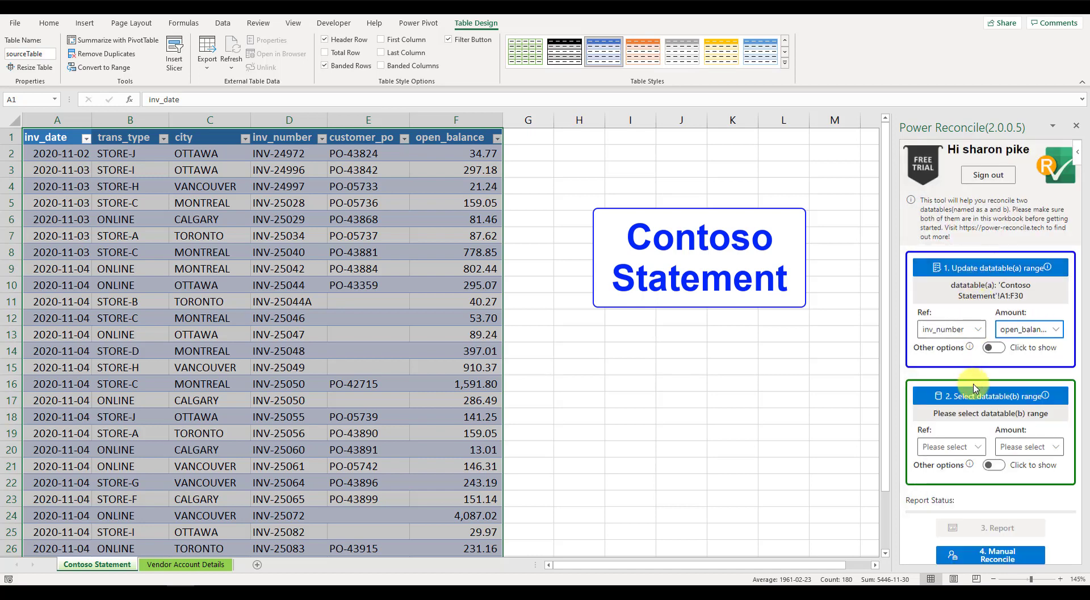
- Enable table (a)'s other options, leave Reverse Sign off, and add inv_date as an extra column
left_click(1001, 351)
left_click(995, 348)
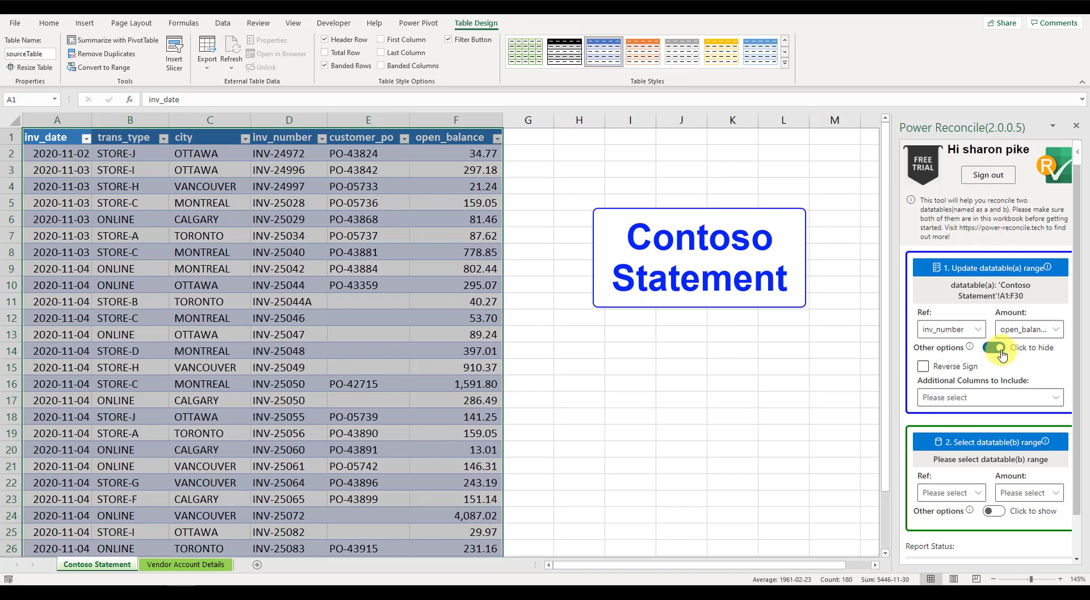
left_click(948, 369)
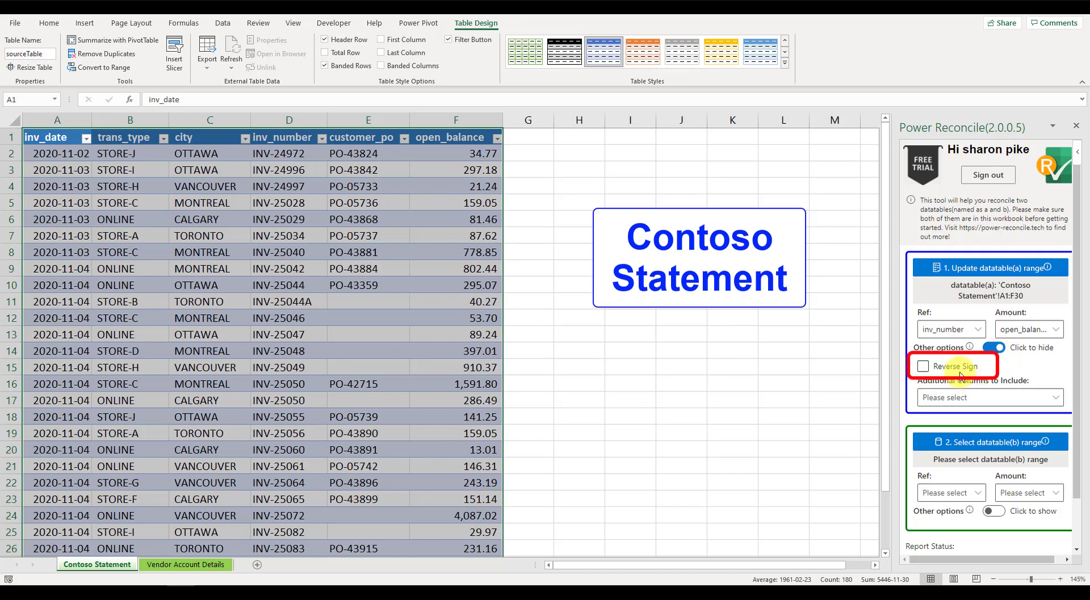
left_click(926, 371)
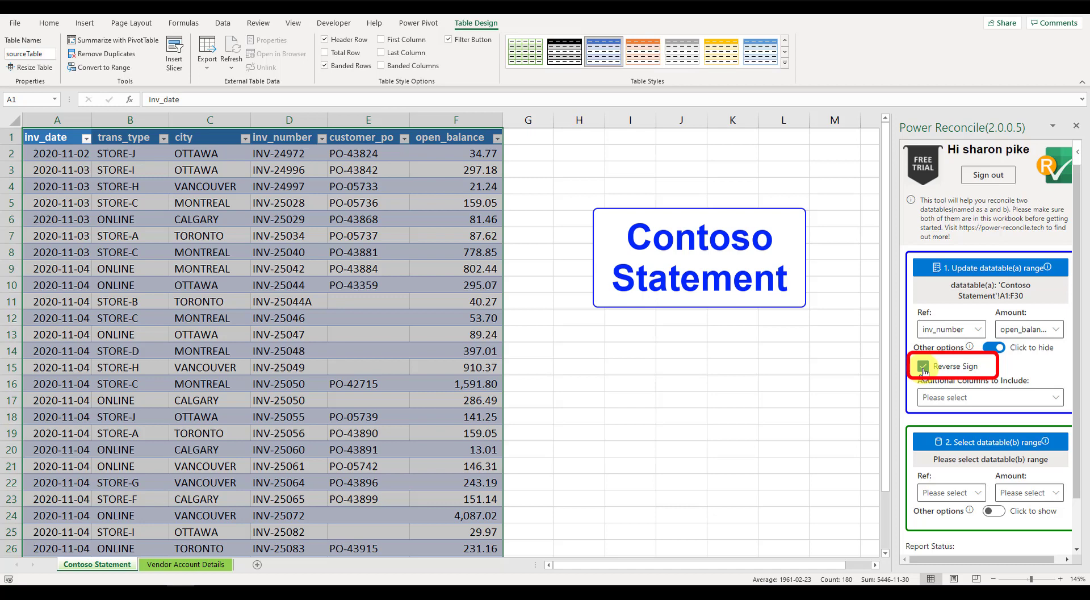
left_click(924, 372)
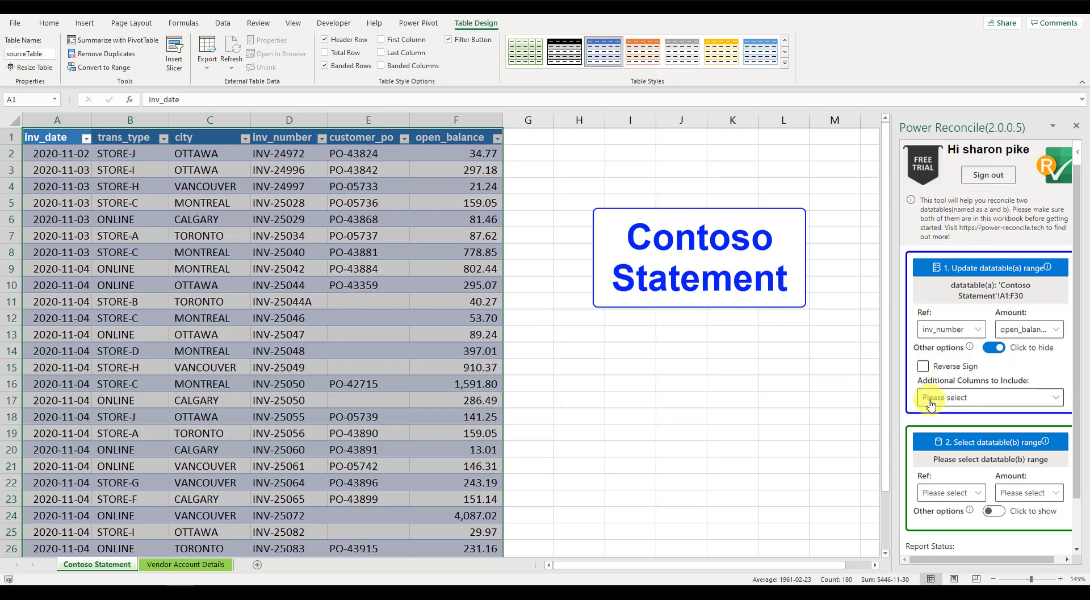
left_click(930, 404)
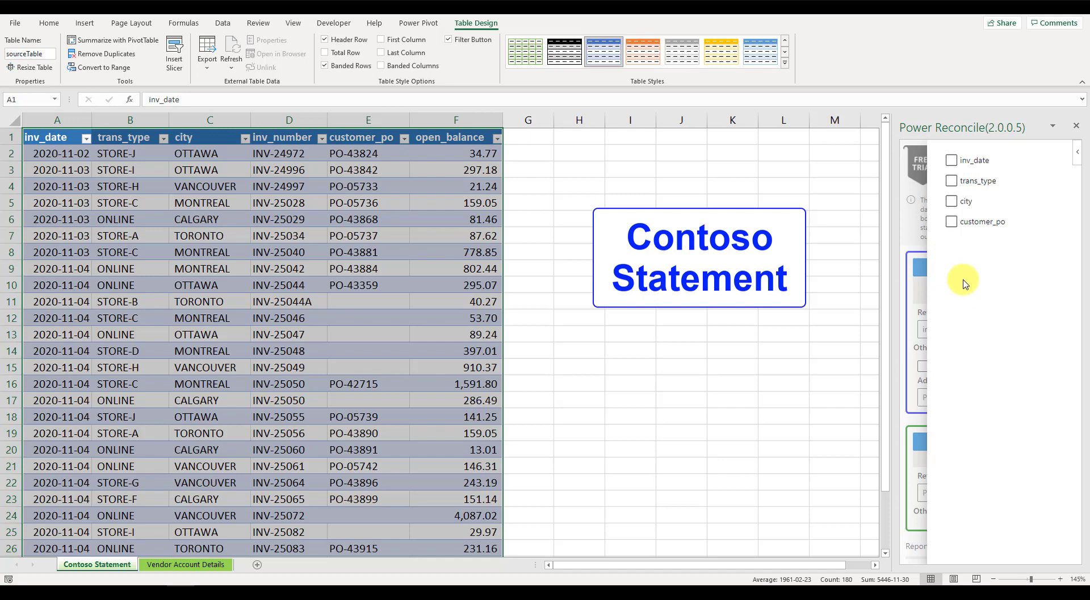
left_click(953, 161)
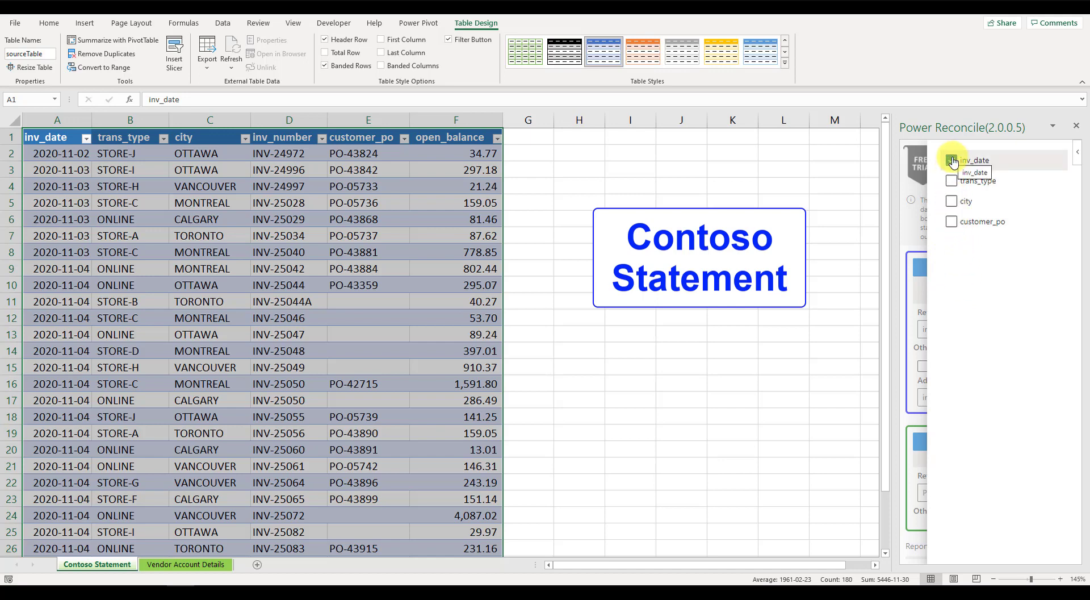
- Set Vendor Account Details A4:F31 as datatable (b), with reference Invoice Number and amount Invoice Amount
left_click(904, 423)
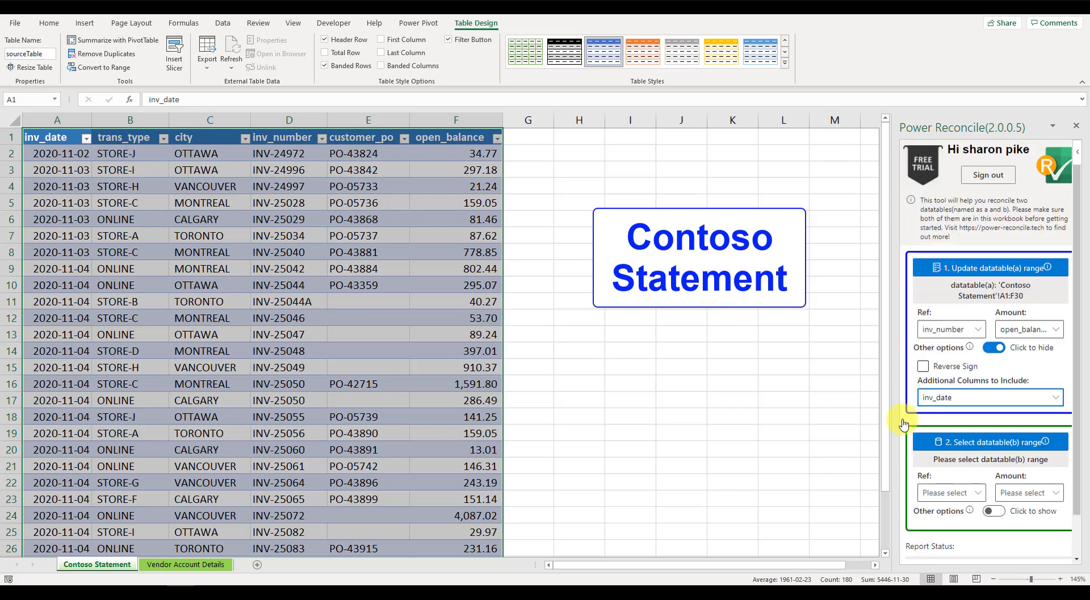
left_click(177, 564)
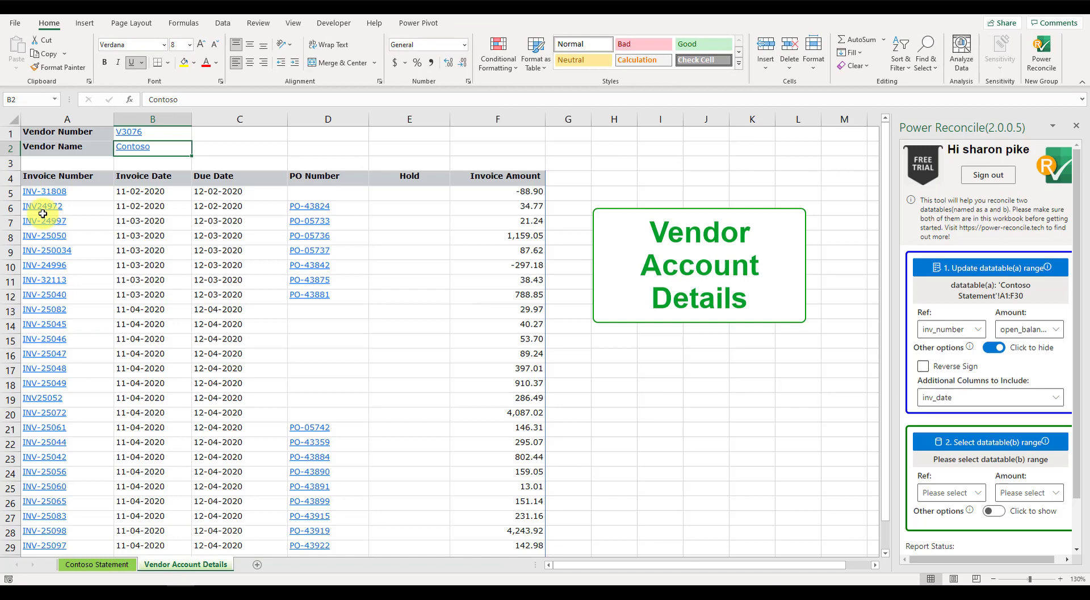
left_click(73, 175)
scroll(324, 364, "down", 3)
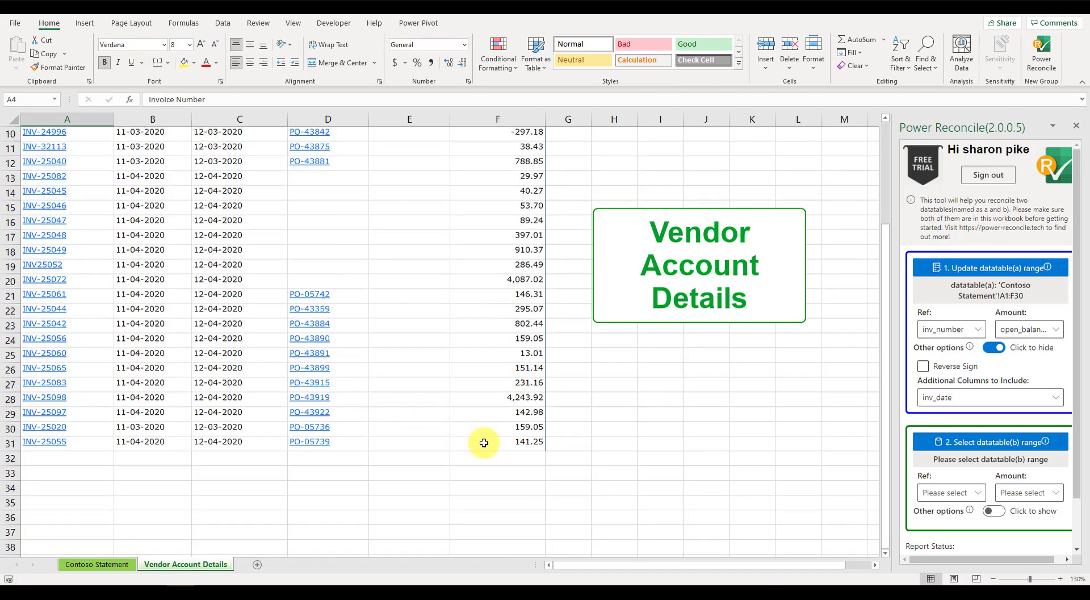
left_click(511, 443, "shift")
left_click(992, 442)
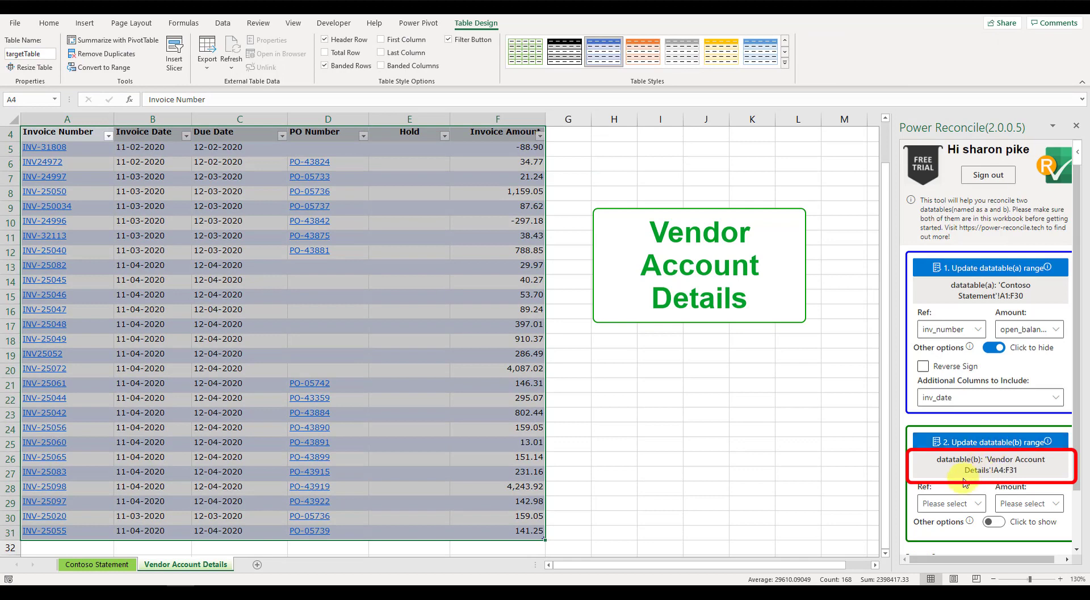
left_click(959, 505)
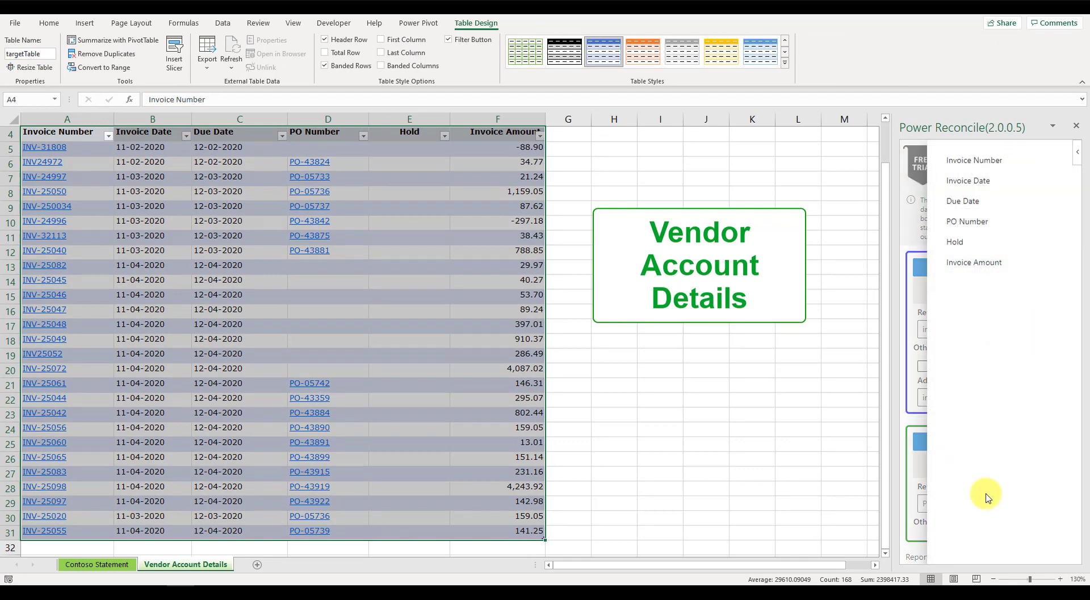
left_click(974, 160)
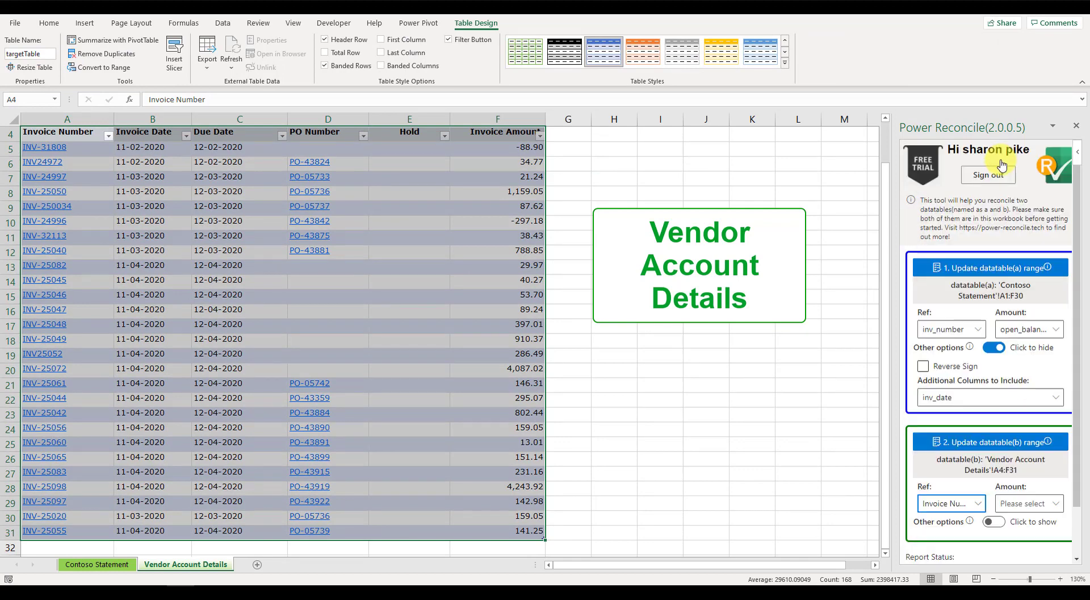
left_click(1051, 503)
left_click(985, 262)
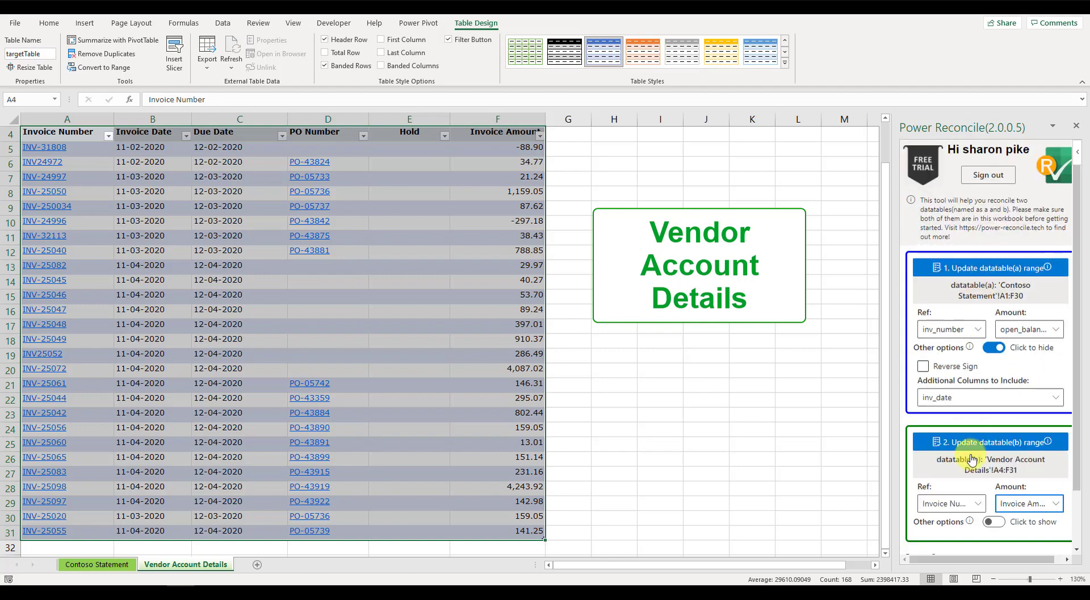
- Add Invoice Date as an additional column for datatable (b)
scroll(966, 522, "down", 3)
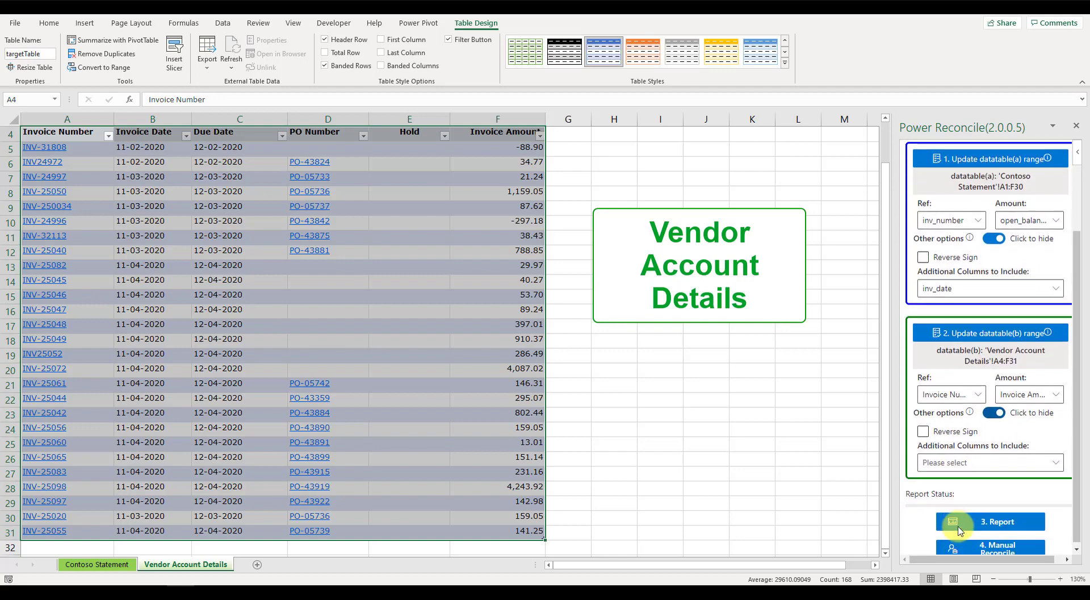
left_click(957, 453)
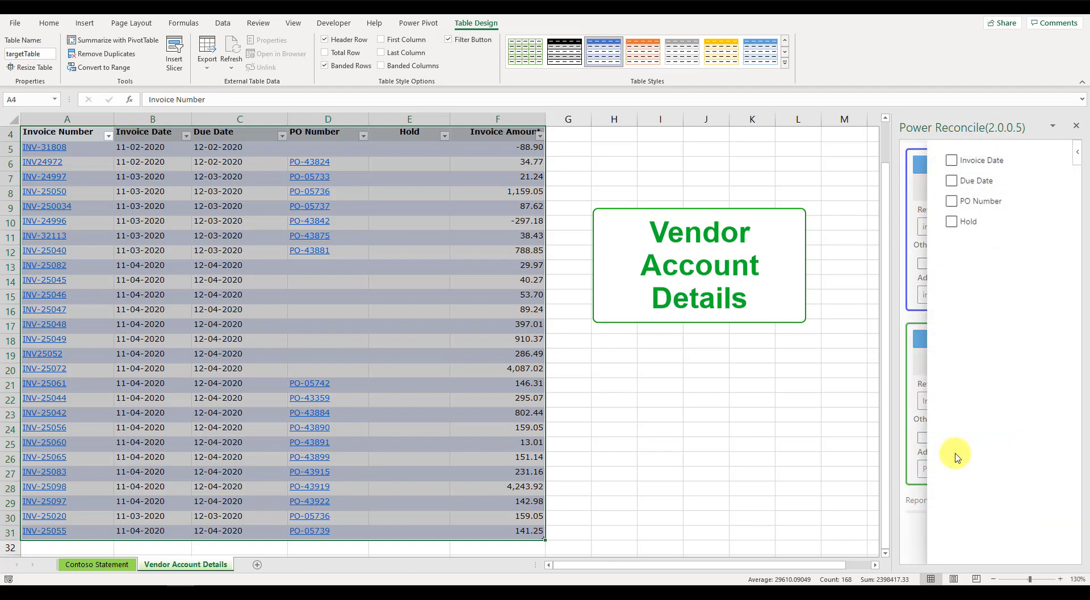
left_click(951, 161)
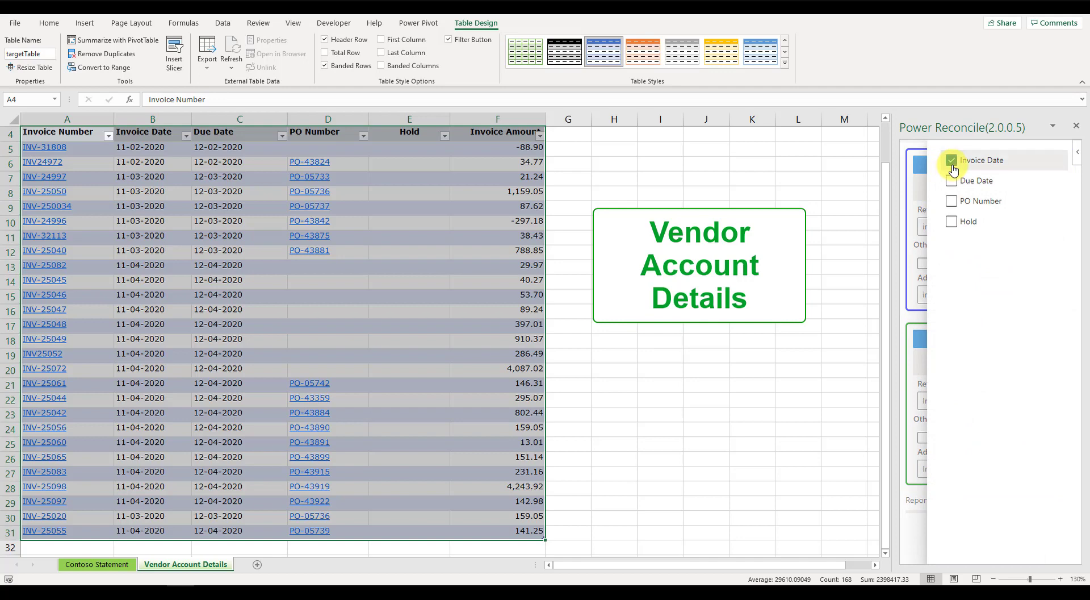
left_click(903, 499)
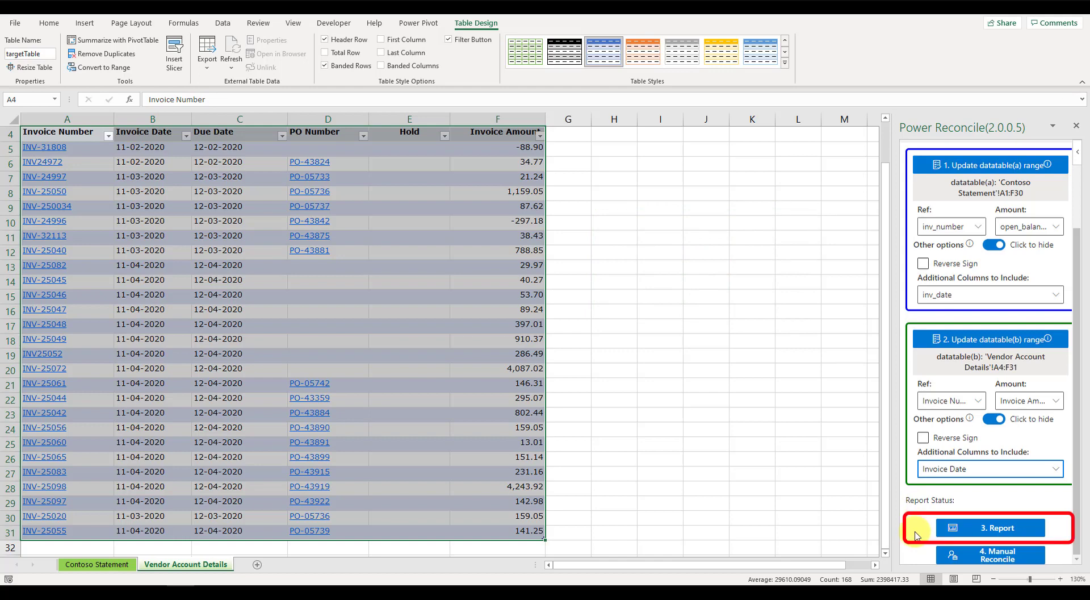
- Generate the report: 38 perfect matches, 7 half matches, 6 DT(a)-only, 5 DT(b)-only records
left_click(945, 527)
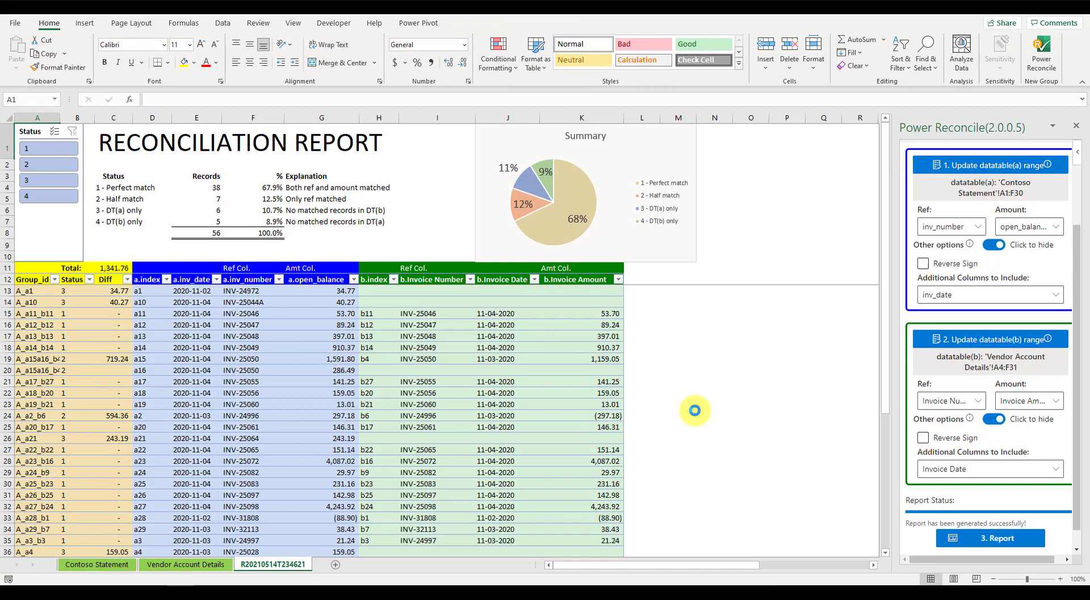
scroll(662, 406, "up", 1)
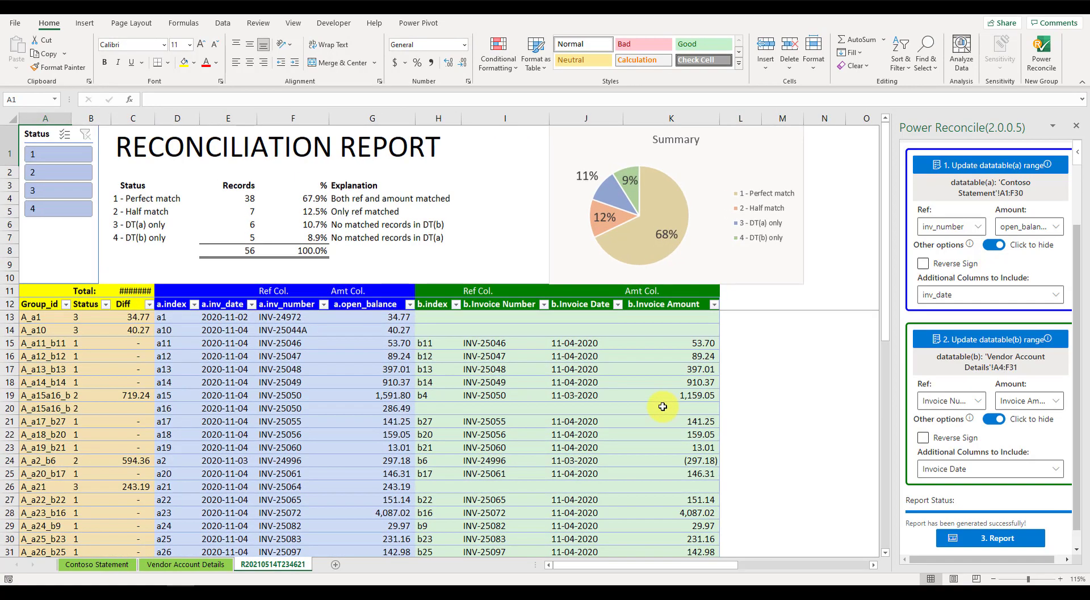
scroll(662, 406, "up", 1)
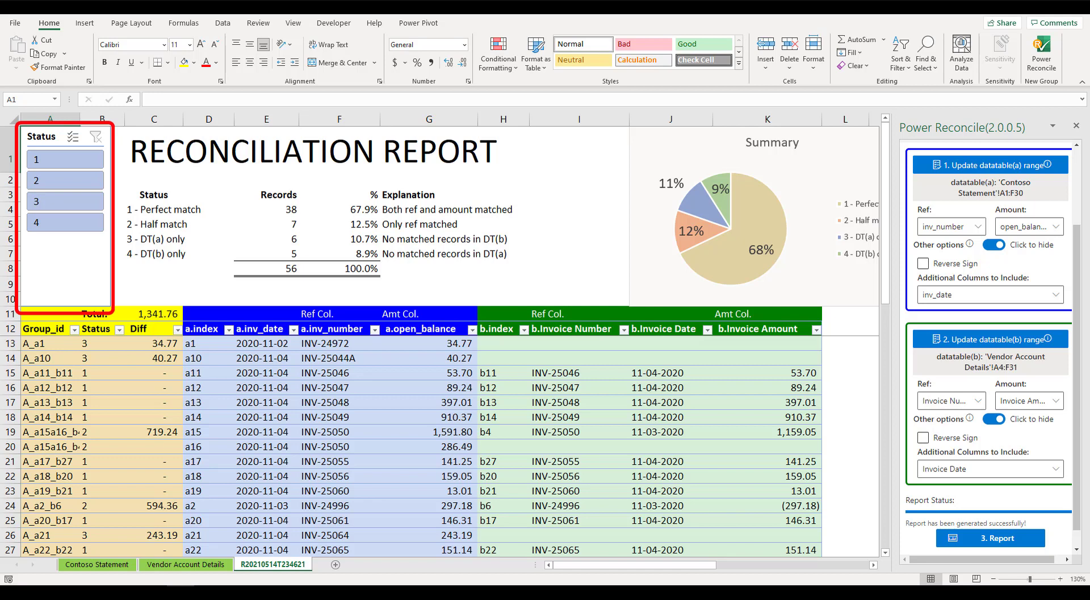
- Filter the Status slicer to statuses 1, 2, 3 and 4 in turn, then clear the filter
left_click(61, 163)
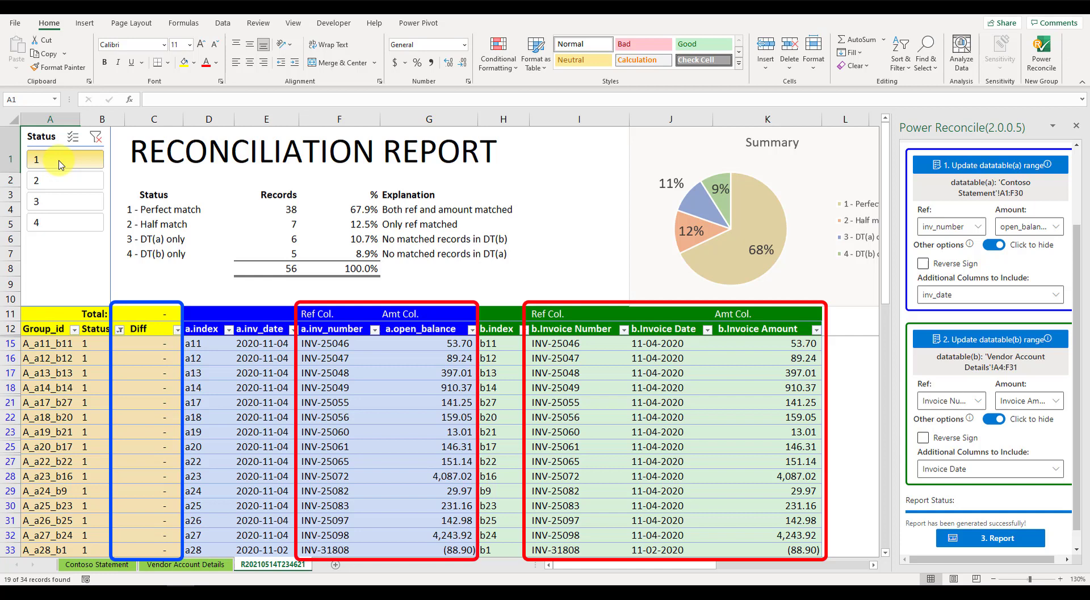
left_click(64, 181)
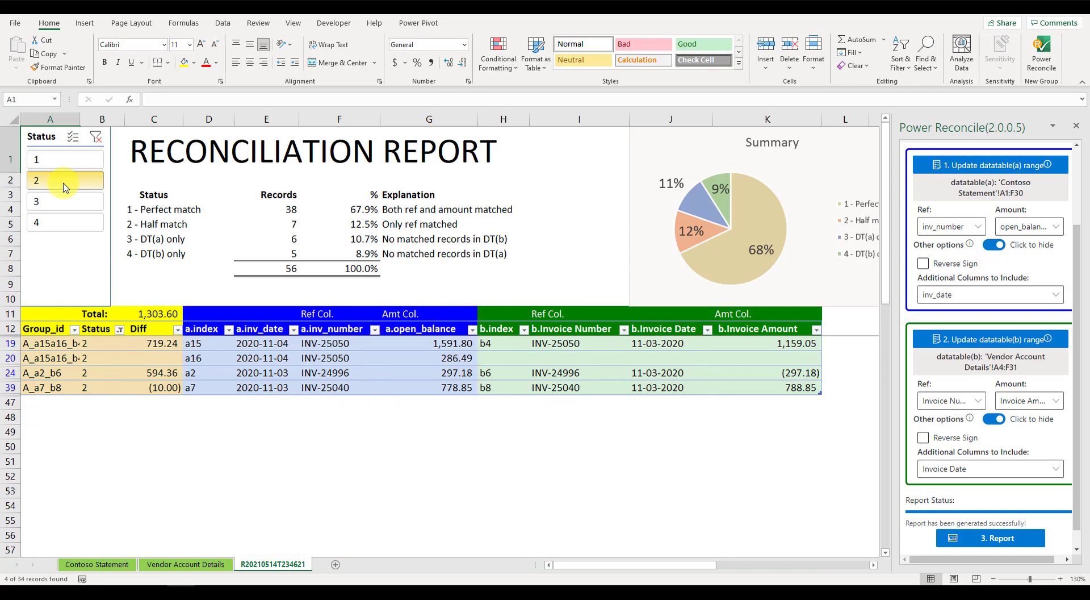
left_click(67, 201)
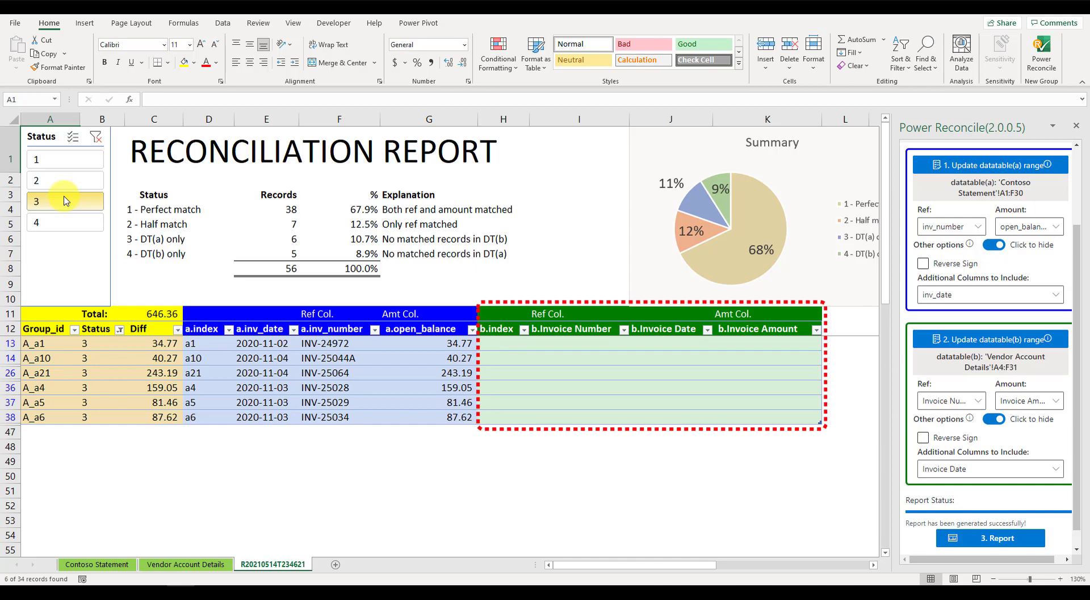
left_click(63, 224)
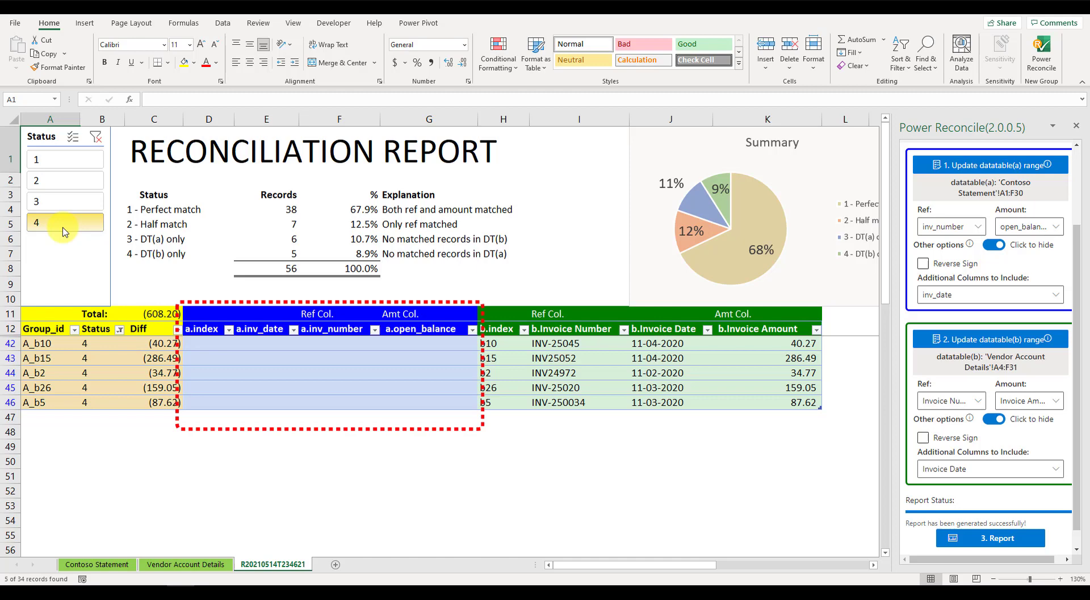
left_click(97, 140)
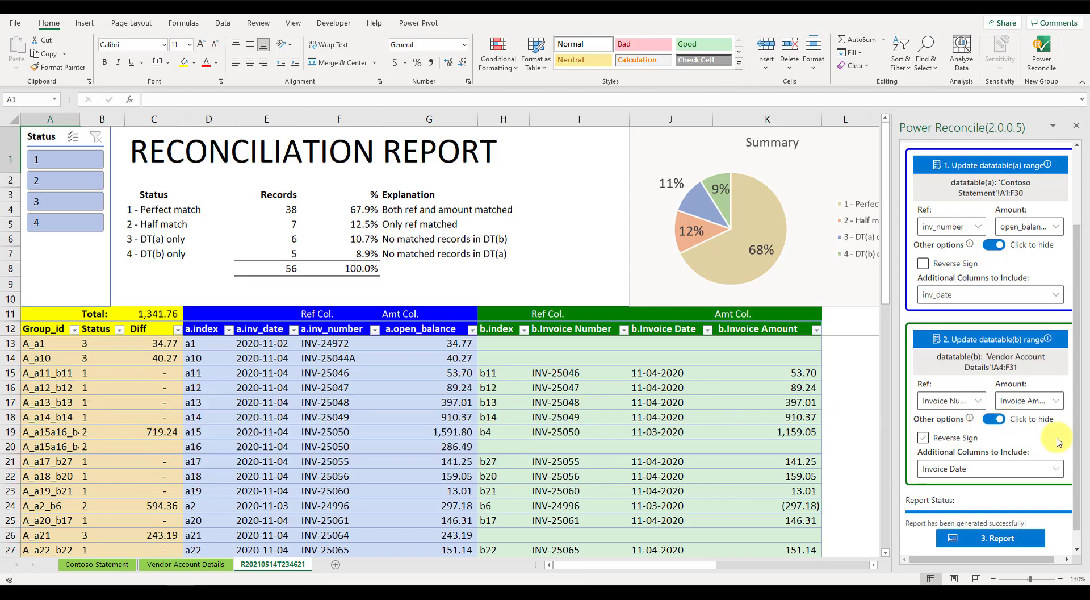
- Filter the Status slicer to statuses 3 and 4 together, leaving 11 unmatched records
left_click_drag(1075, 425, 1078, 496)
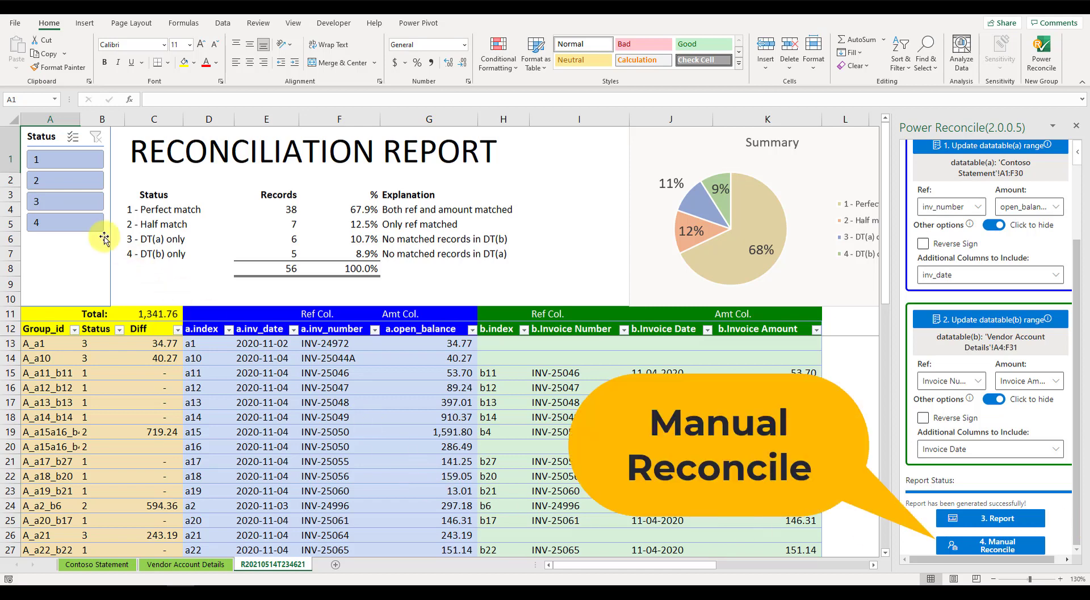
left_click(68, 201)
left_click(67, 223, "ctrl")
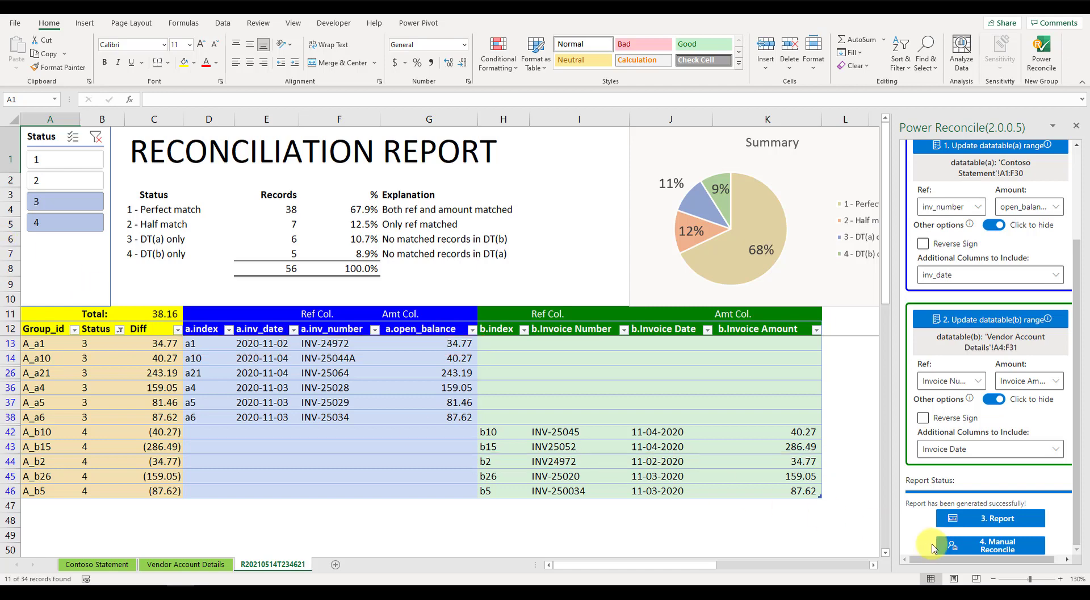
- In Manual Reconcile, filter table b by 249 and match statement row a1 with vendor row b2
left_click(976, 549)
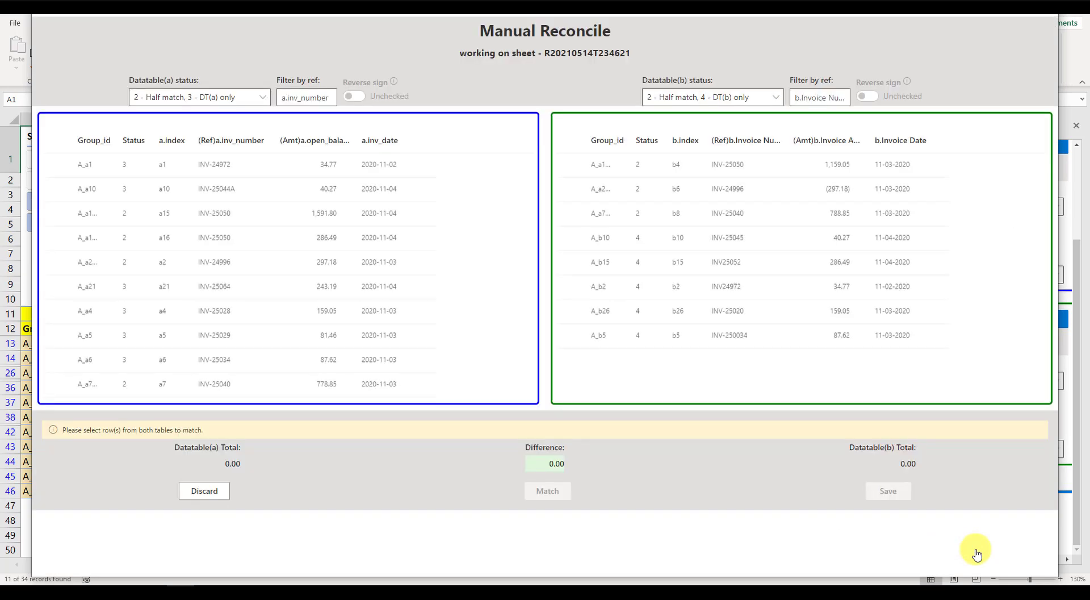
left_click(259, 100)
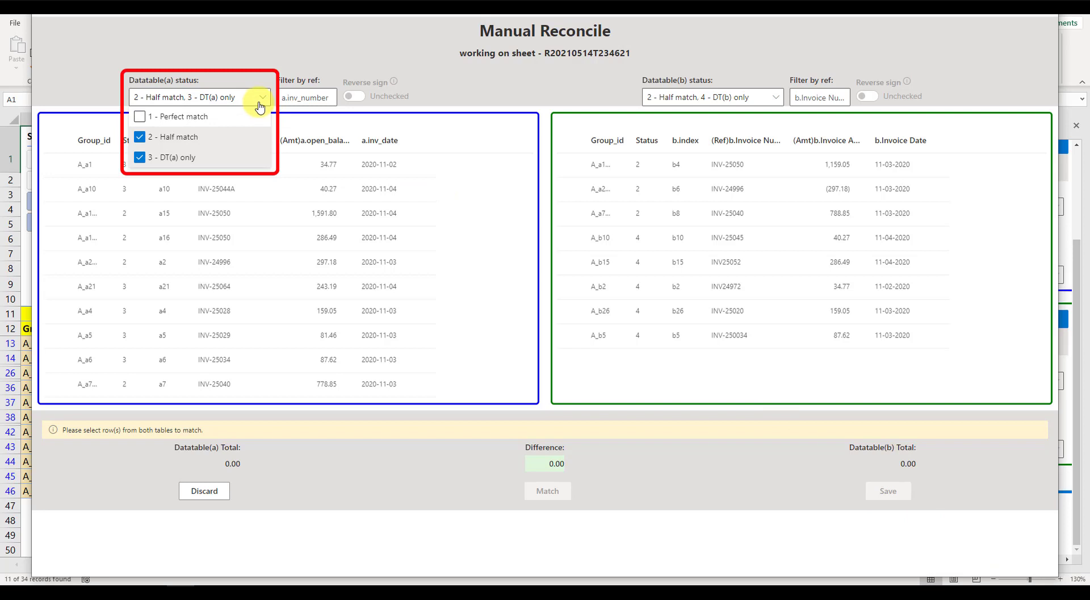
left_click(769, 105)
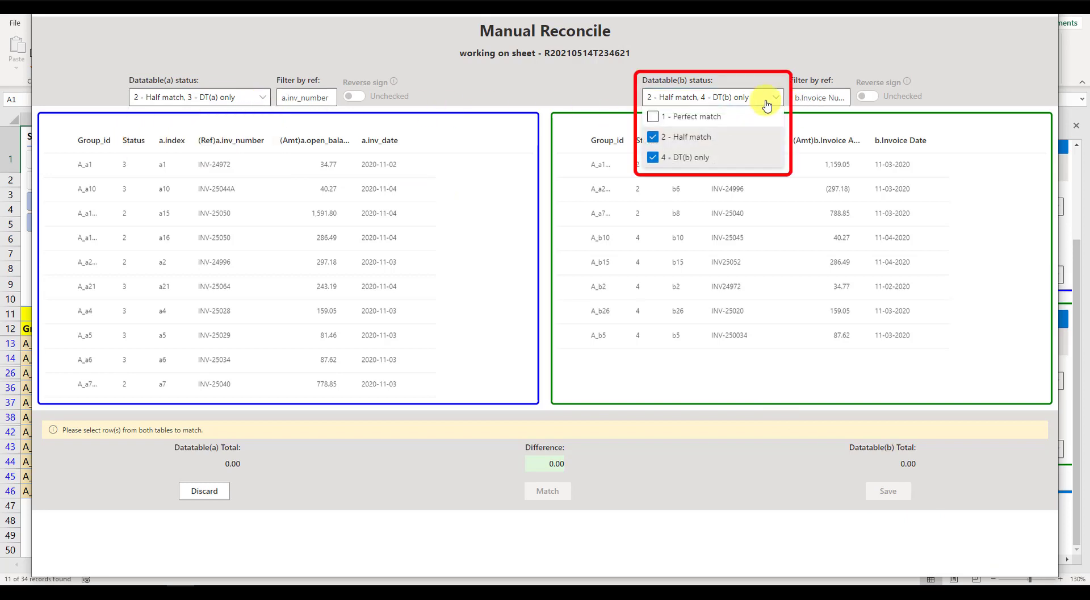
left_click(58, 165)
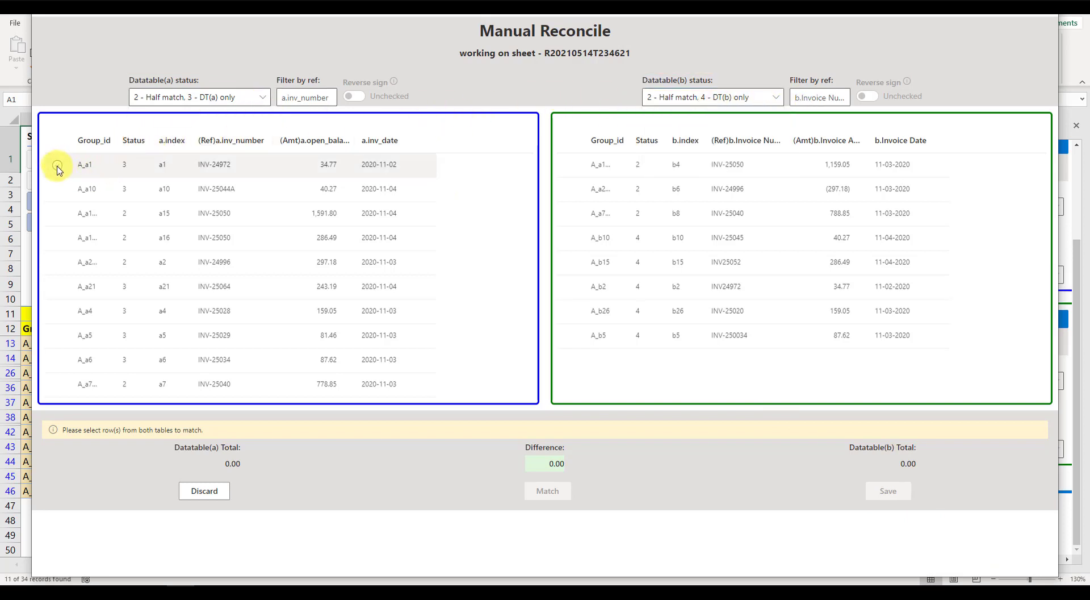
left_click(57, 165)
left_click(837, 98)
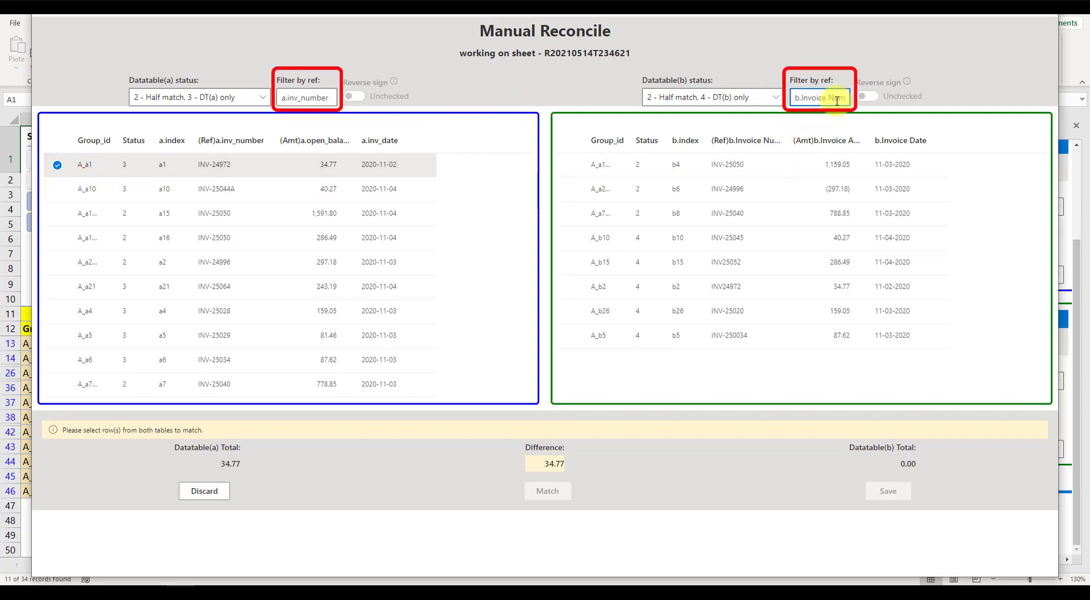
type("249")
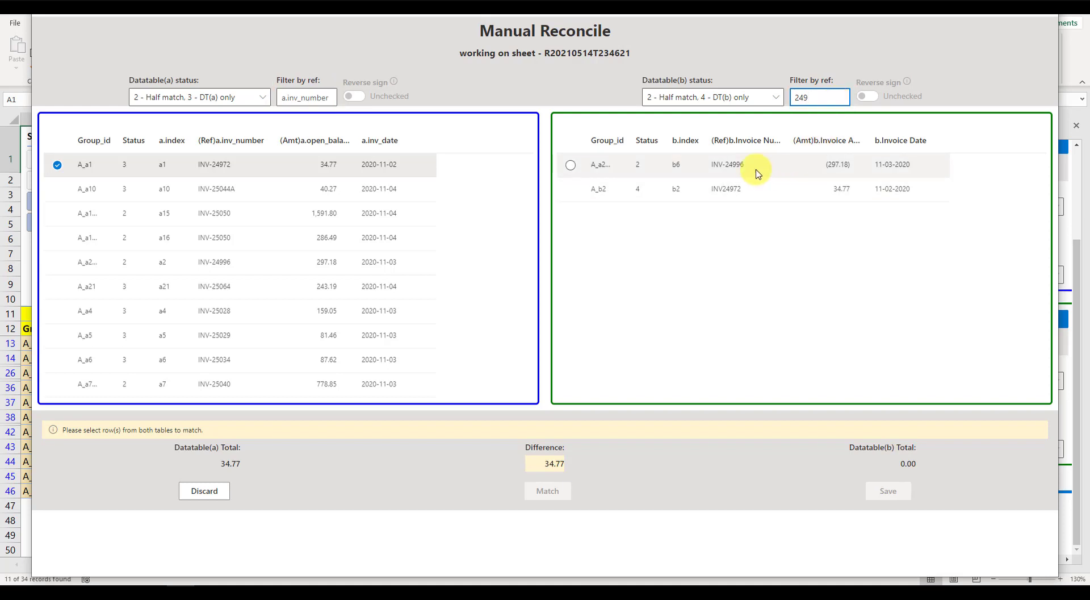
left_click(571, 191)
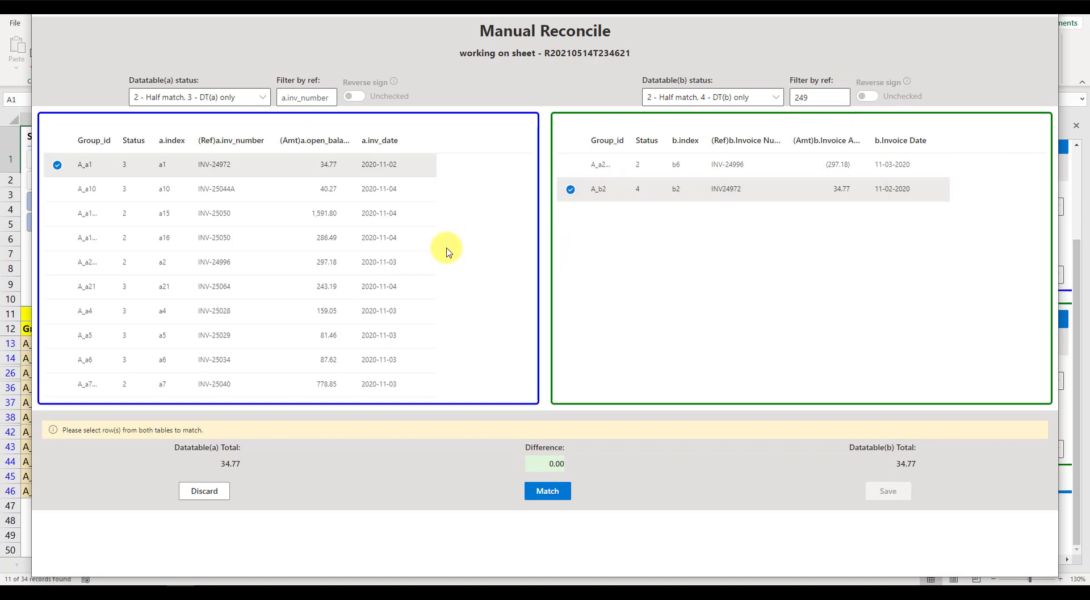
left_click(58, 192)
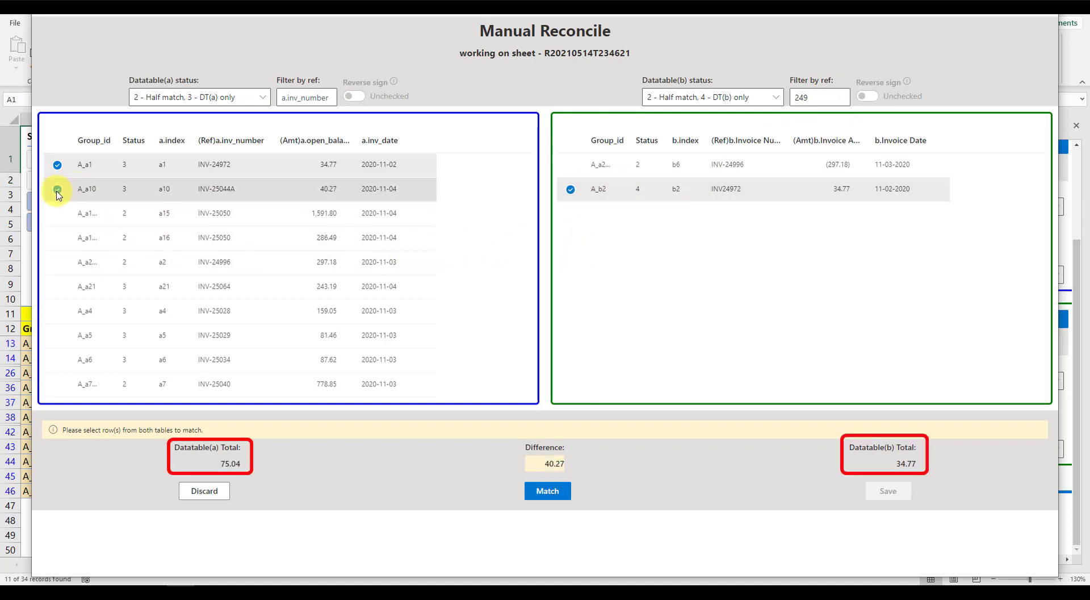
left_click(57, 191)
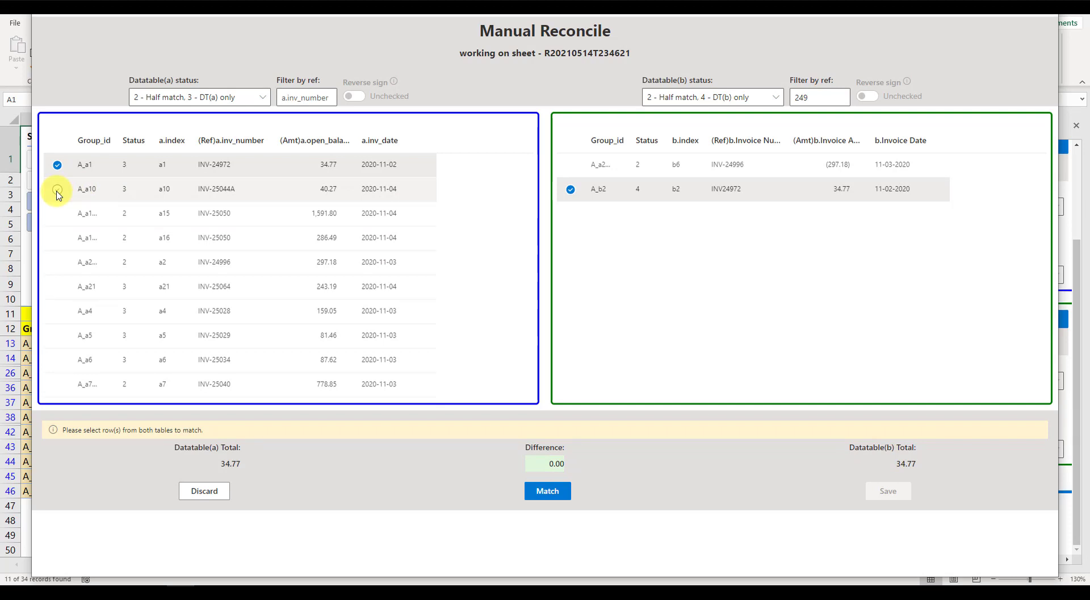
left_click(549, 491)
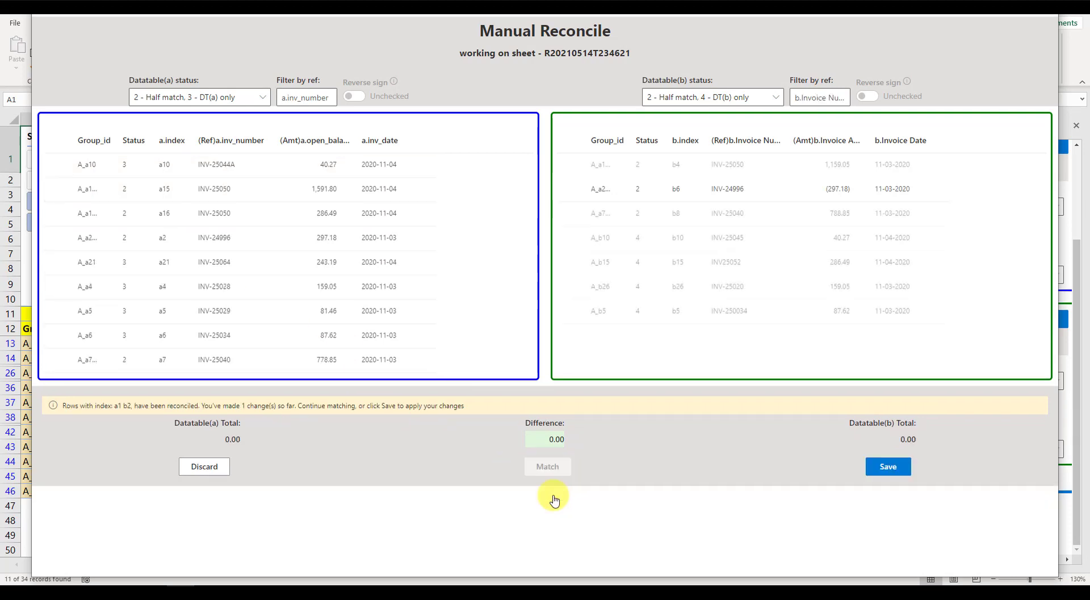
- Add Perfect match to both status lists, sort table b by Group_id descending, and save
left_click(250, 106)
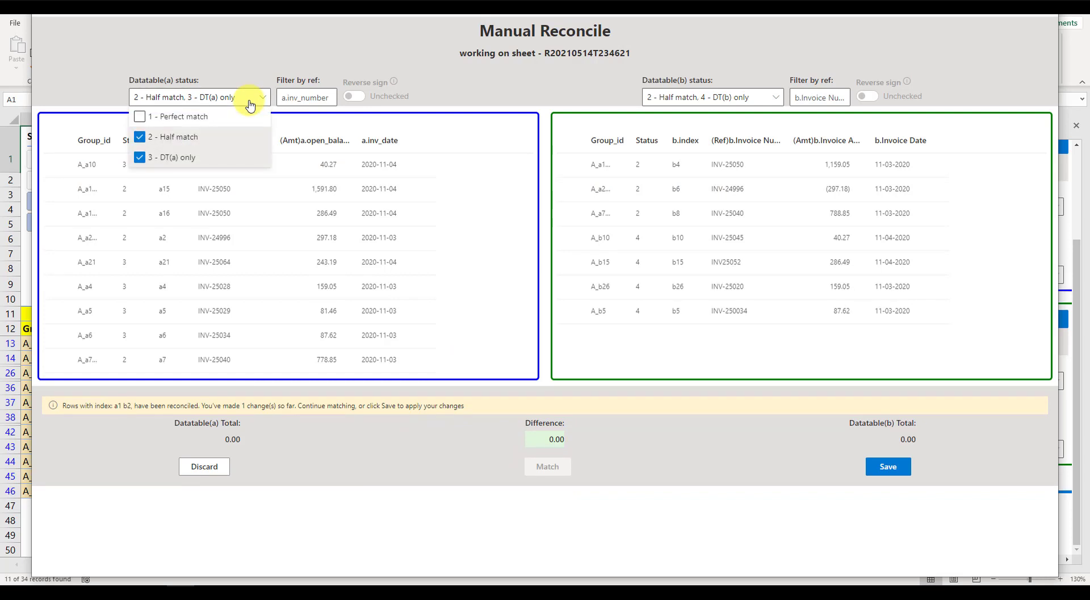
left_click(140, 116)
left_click(688, 100)
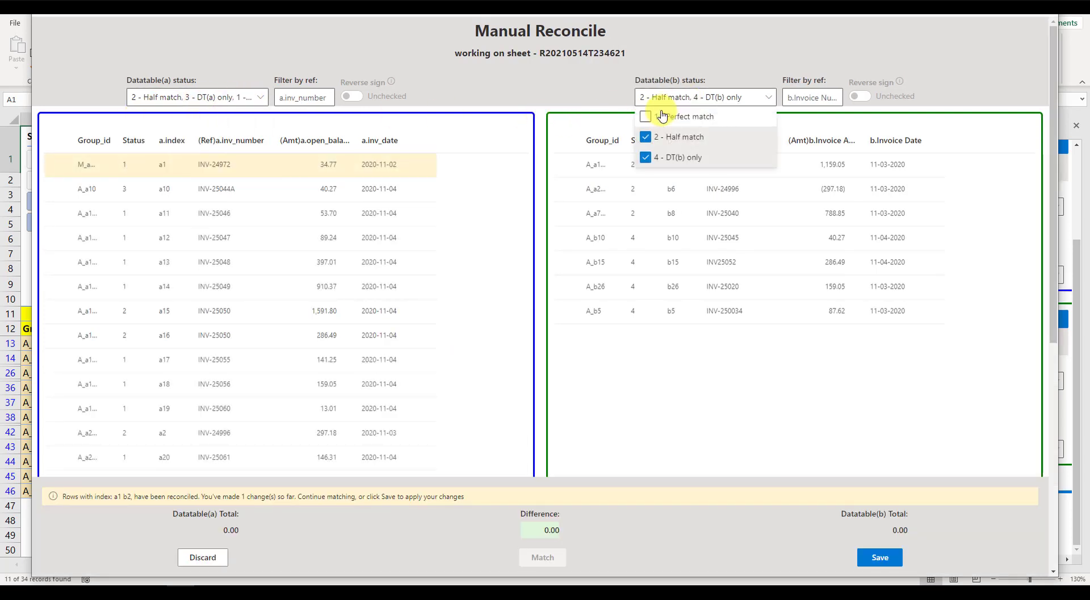
left_click(646, 116)
left_click(618, 139)
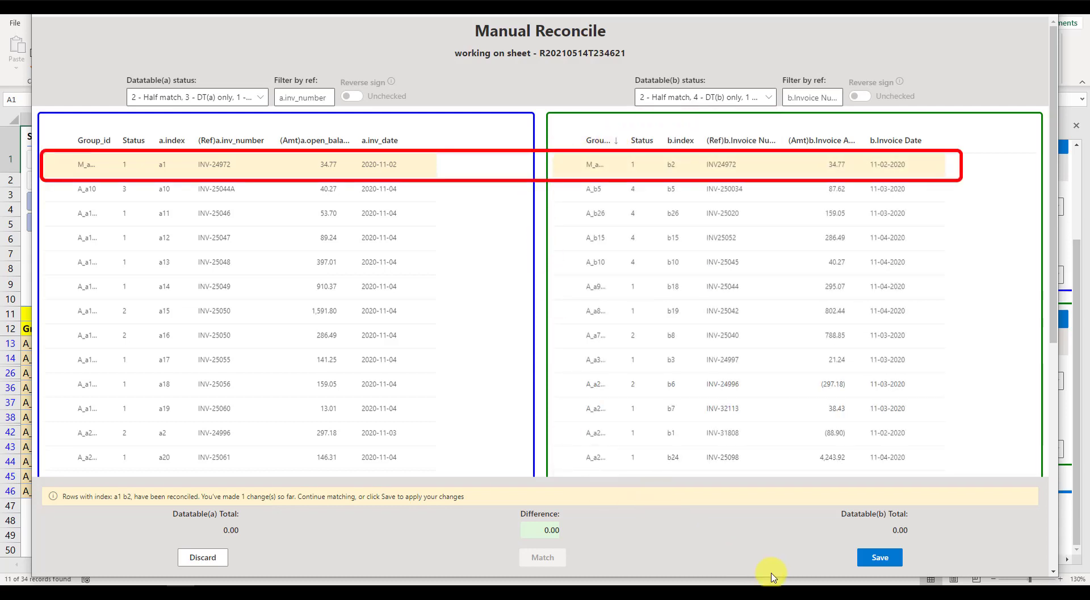
left_click(891, 560)
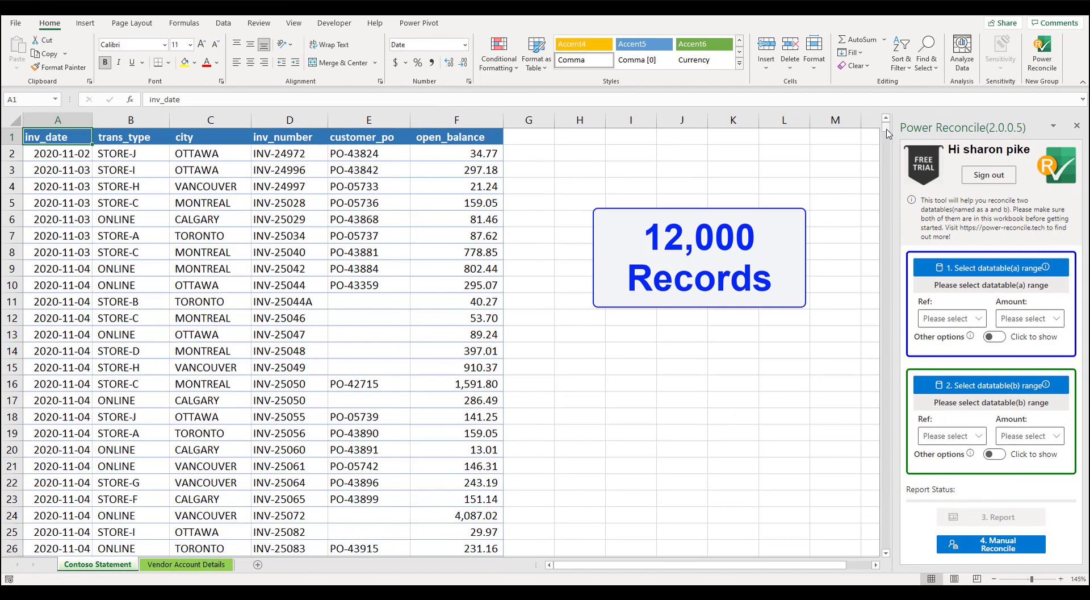
- Set the whole 12,000-row statement table as datatable (a) on inv_number and open_balance
left_click_drag(887, 133, 886, 543)
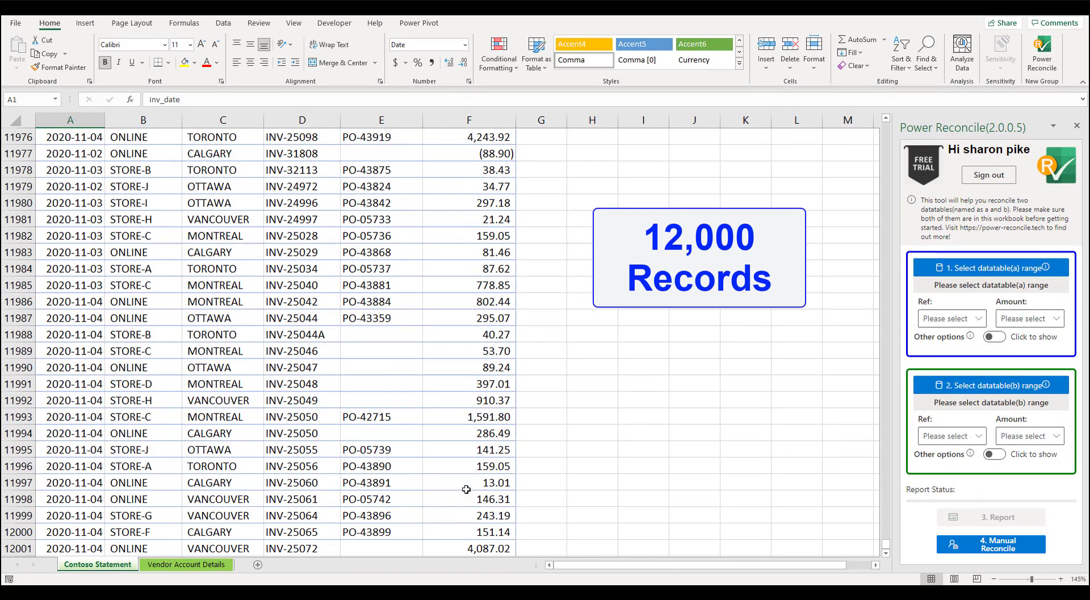
scroll(459, 482, "down", 2)
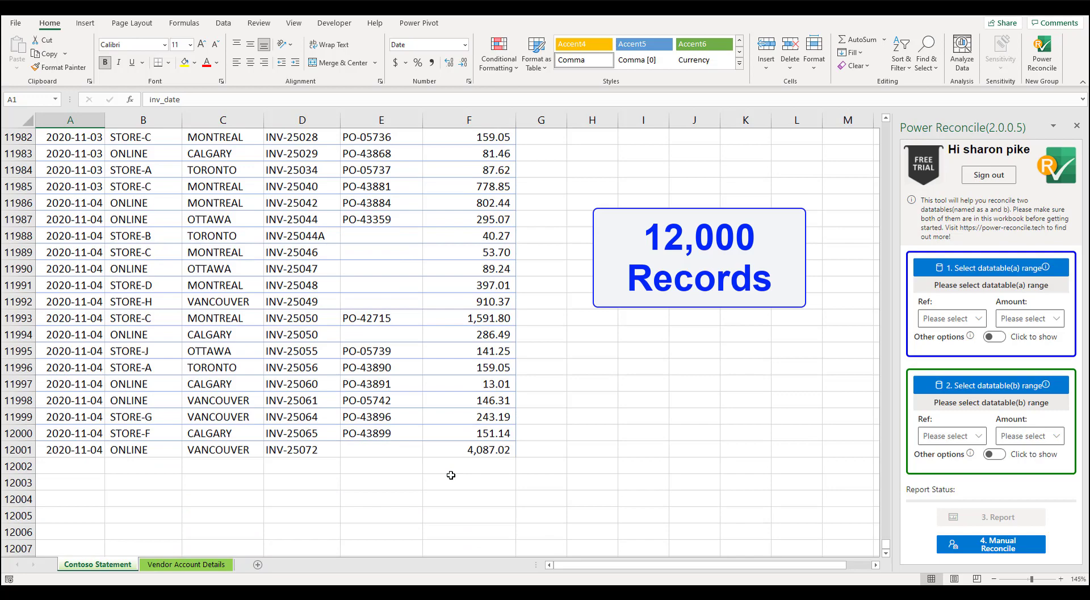
key("ctrl+a")
left_click(942, 267)
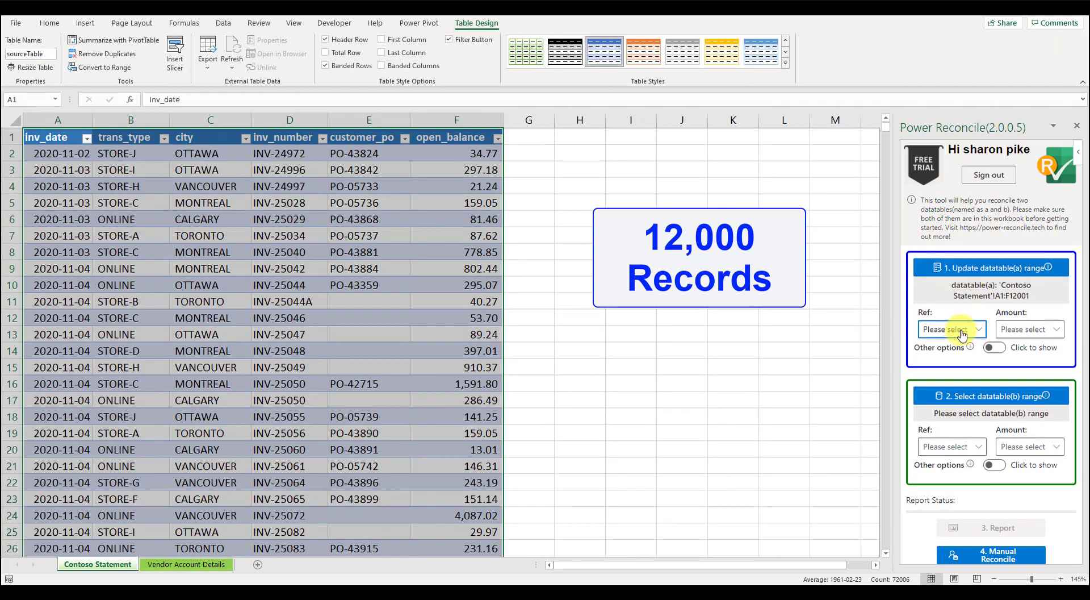
left_click(962, 335)
left_click(972, 220)
left_click(1022, 329)
left_click(986, 267)
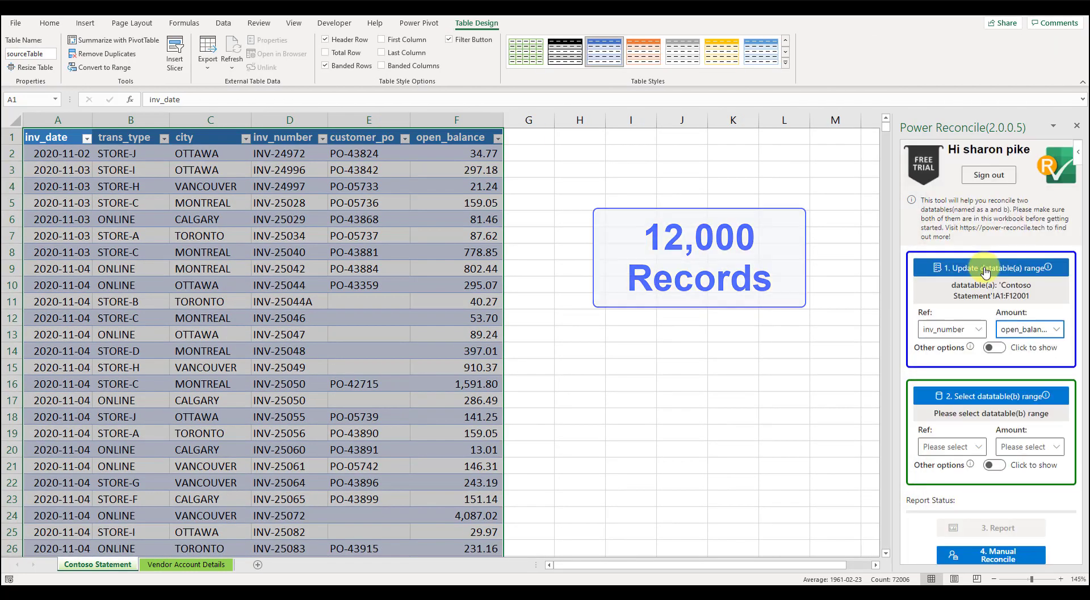
- Set the vendor table as datatable (b) on Invoice Number and Invoice Amount, and generate the report
left_click(187, 564)
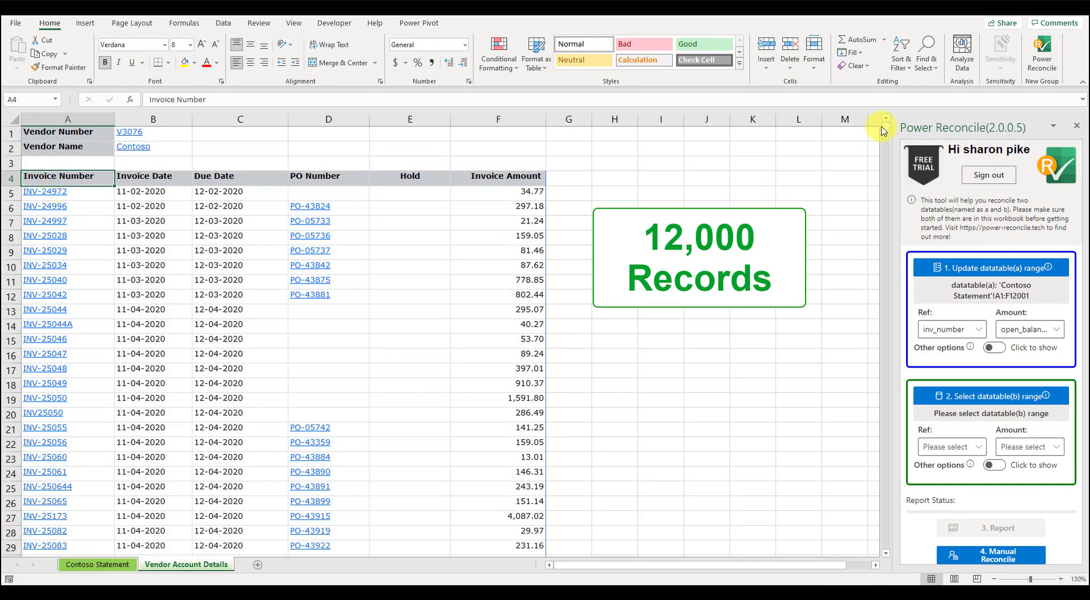
left_click_drag(883, 131, 881, 562)
key("ctrl+a")
left_click(973, 395)
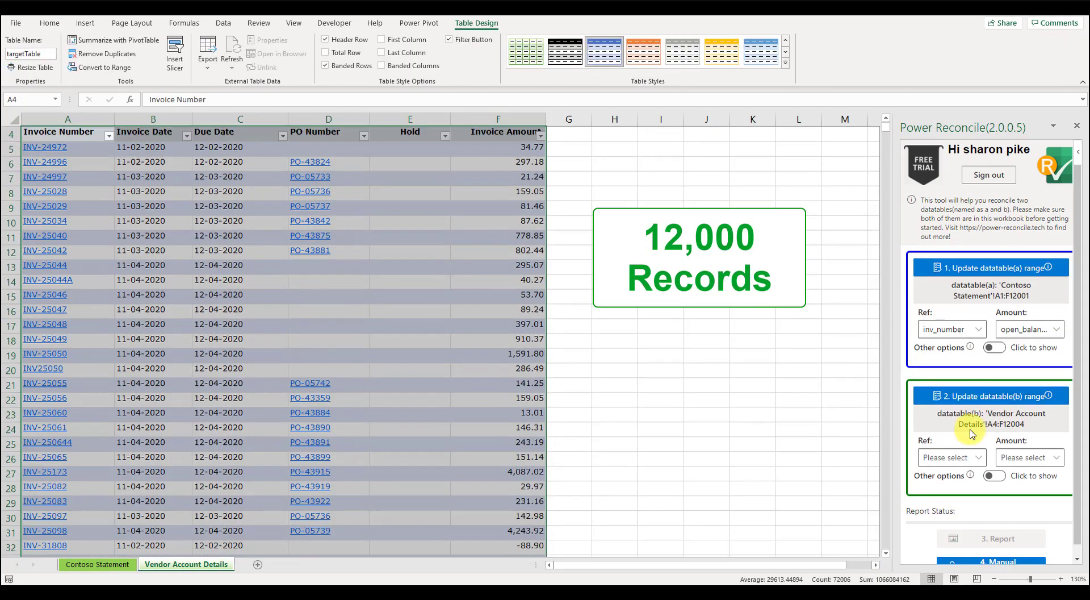
left_click(952, 457)
left_click(972, 156)
left_click(1029, 457)
left_click(972, 264)
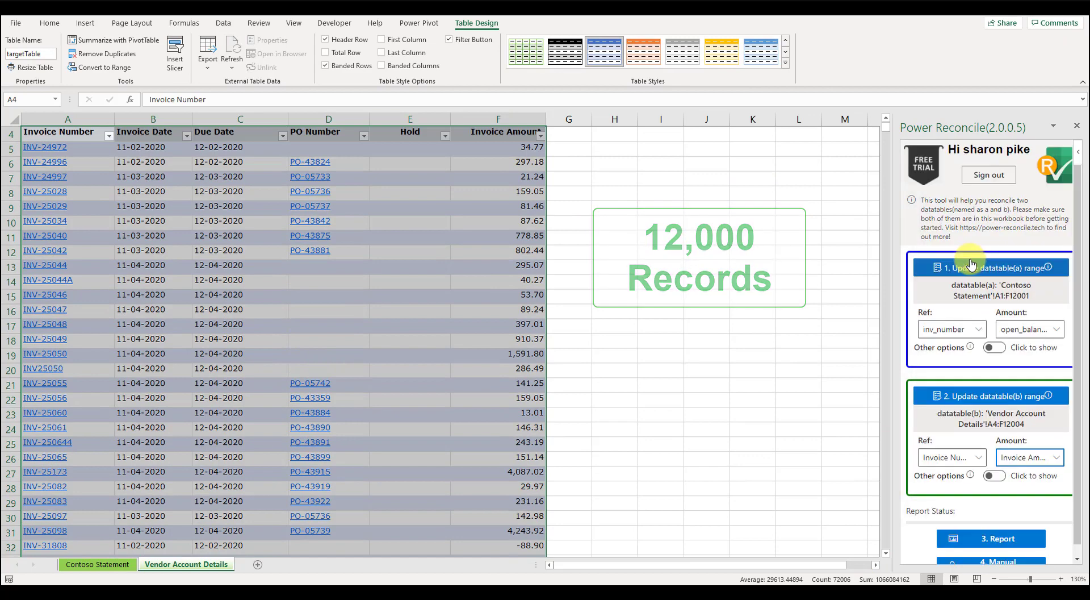
left_click(966, 538)
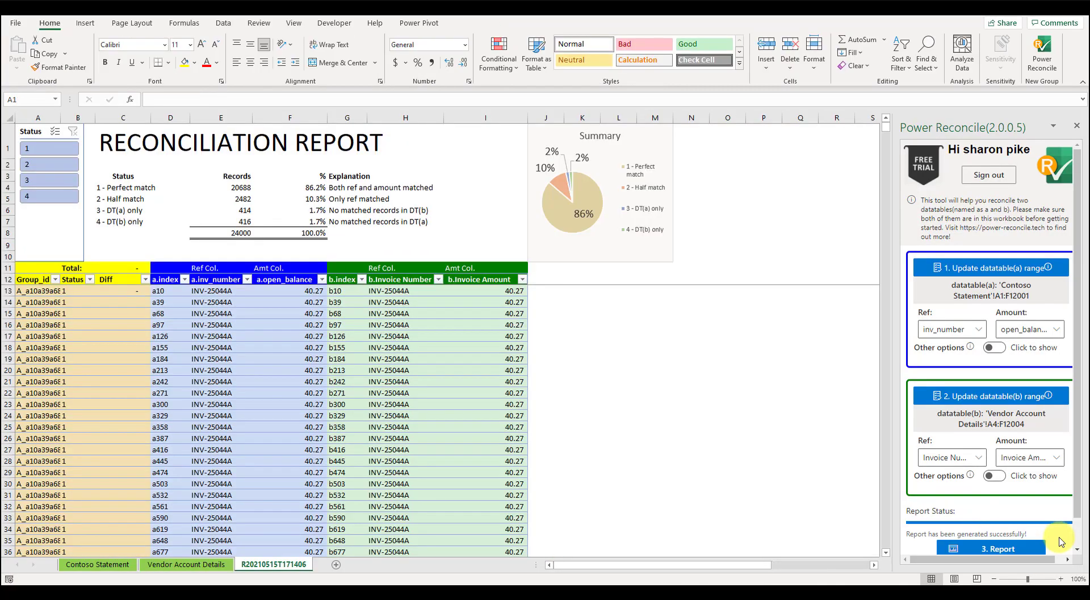
scroll(674, 381, "up", 3, "ctrl")
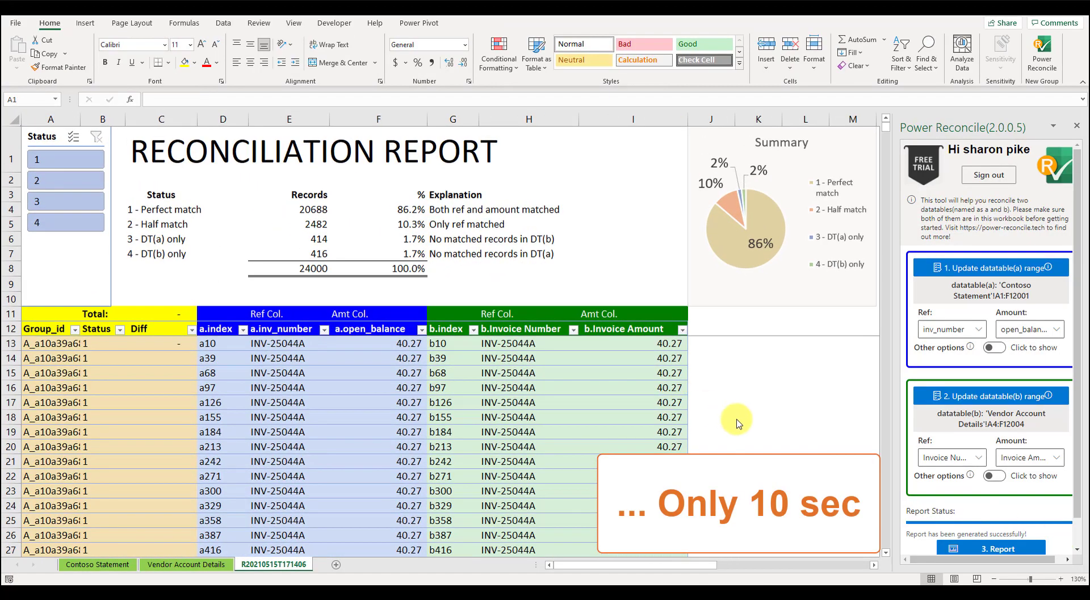